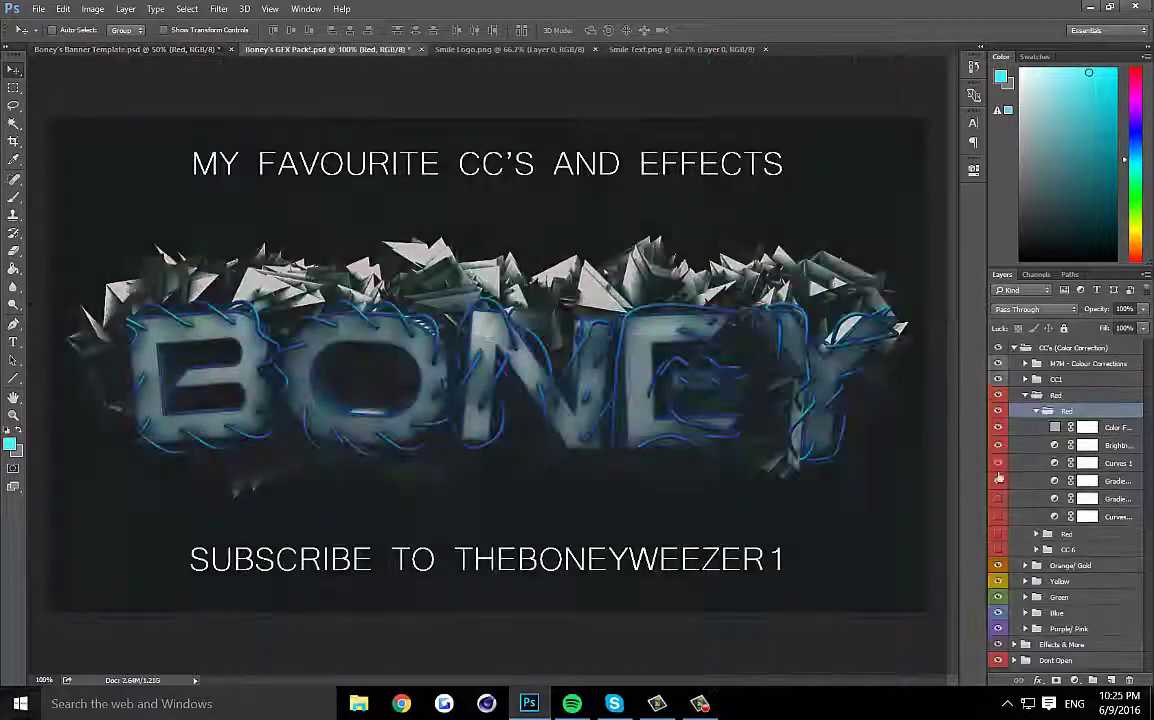
# Copy the Red and CC1 colour-correction groups from the GFX Pack into the banner above SMILE.
pyautogui.moveTo(998, 479); pyautogui.dragTo(487, 134)
pyautogui.click(345, 50)
pyautogui.moveTo(1040, 368); pyautogui.dragTo(1043, 457)
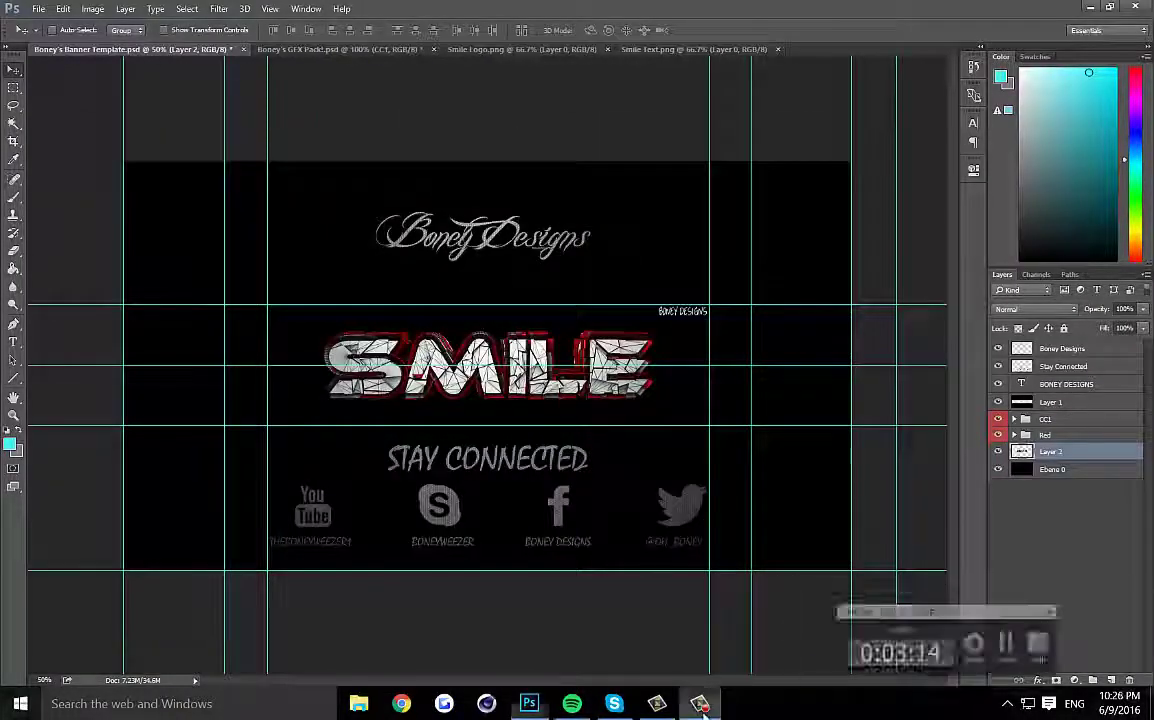
# Bring the Oil Metaball layer into the banner beneath Layer 2 and recolour it with Hue/Saturation.
pyautogui.click(345, 50)
pyautogui.moveTo(1050, 345); pyautogui.dragTo(555, 336)
pyautogui.hotkey('ctrl', '[')
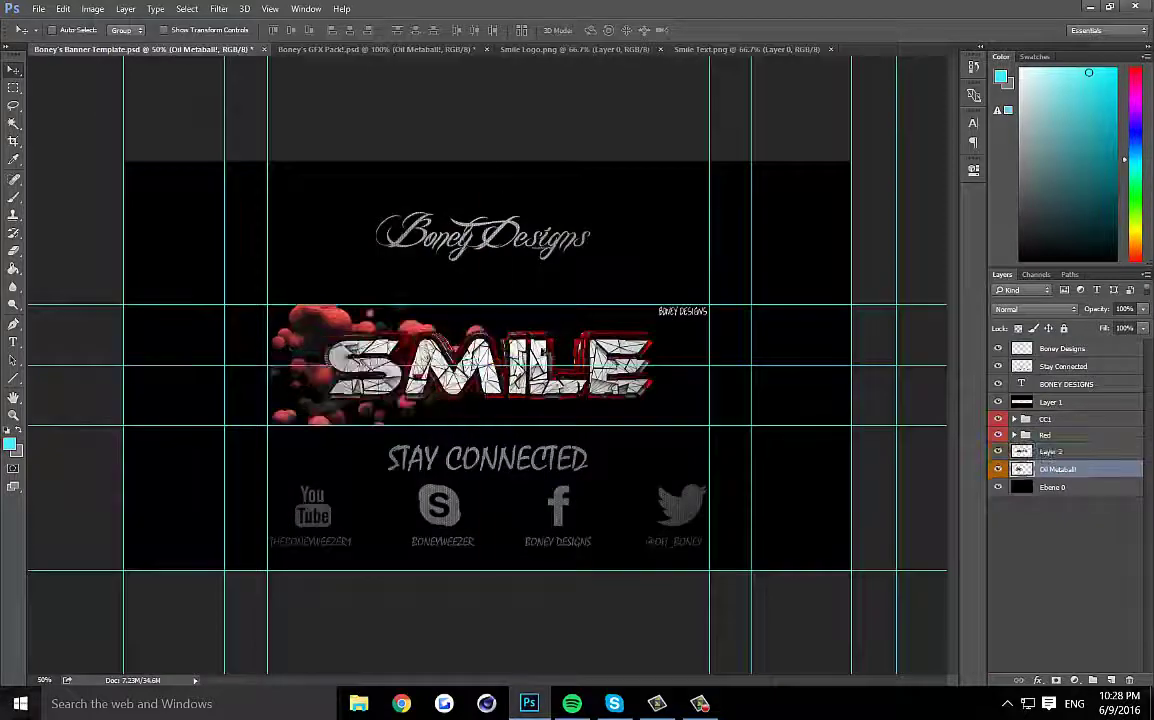
pyautogui.hotkey('ctrl', 'u')
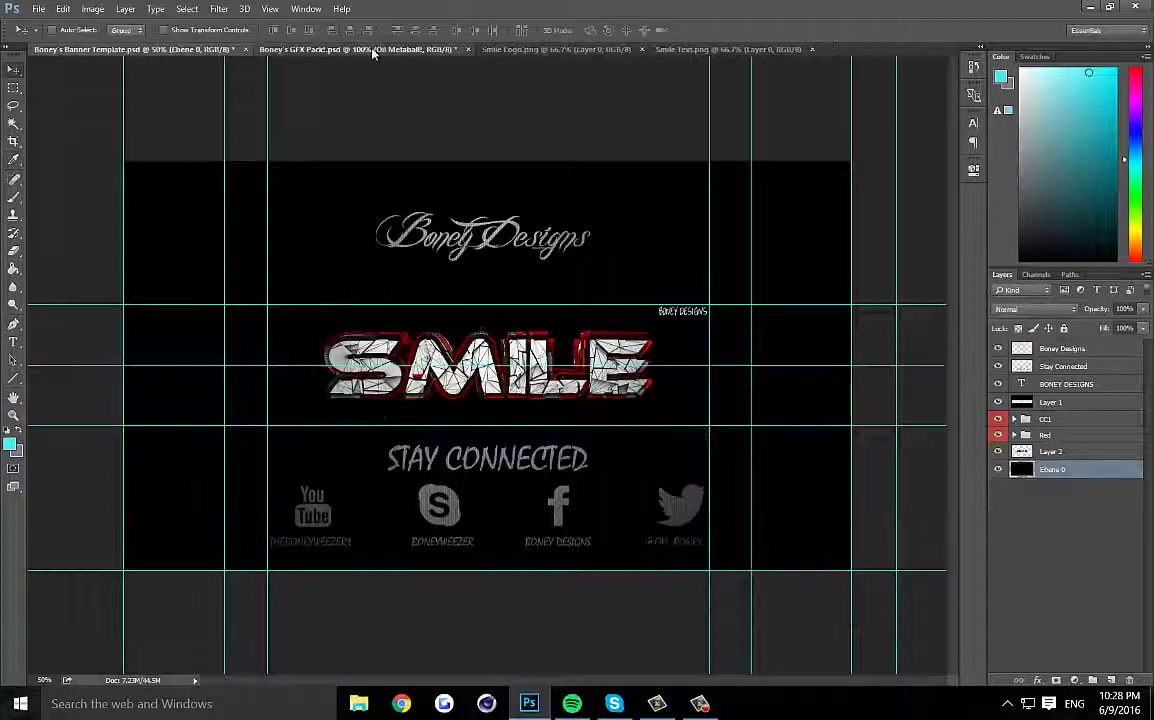
# Place tentacle layer 1 in the banner, transform and merge its copies, then erase unwanted parts.
pyautogui.click(373, 49)
pyautogui.moveTo(1000, 470); pyautogui.dragTo(281, 346)
pyautogui.hotkey('ctrl', 't')
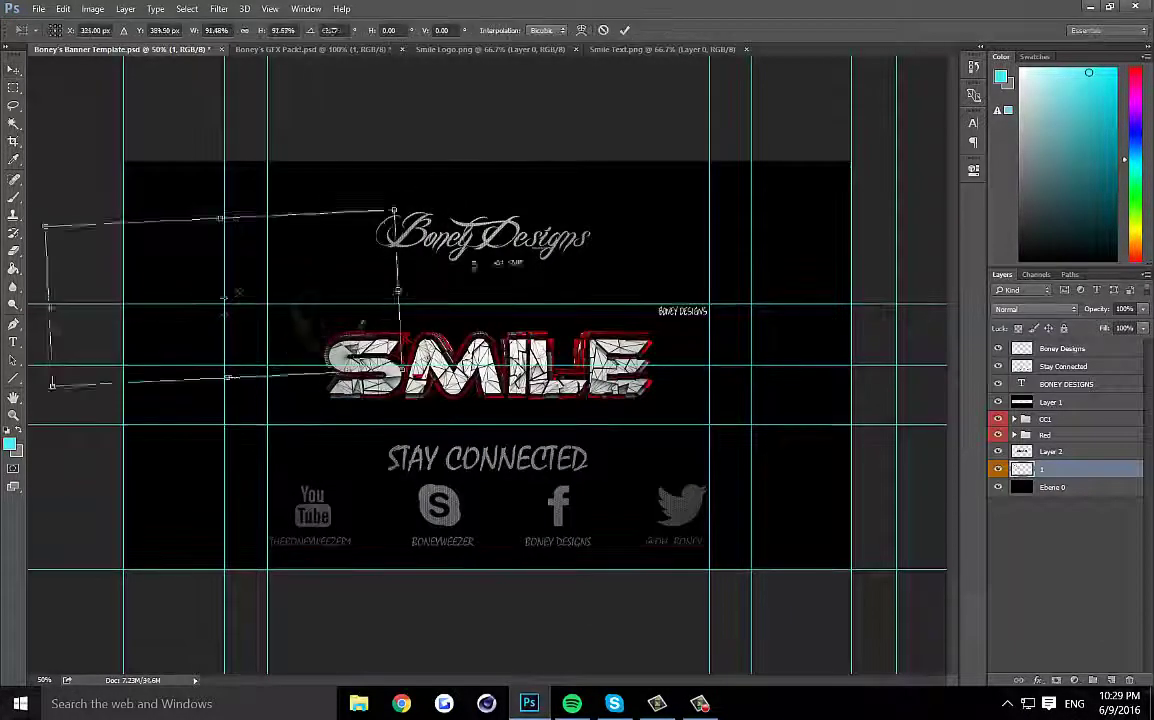
pyautogui.press('Escape')
pyautogui.hotkey('ctrl', 'alt', 't')
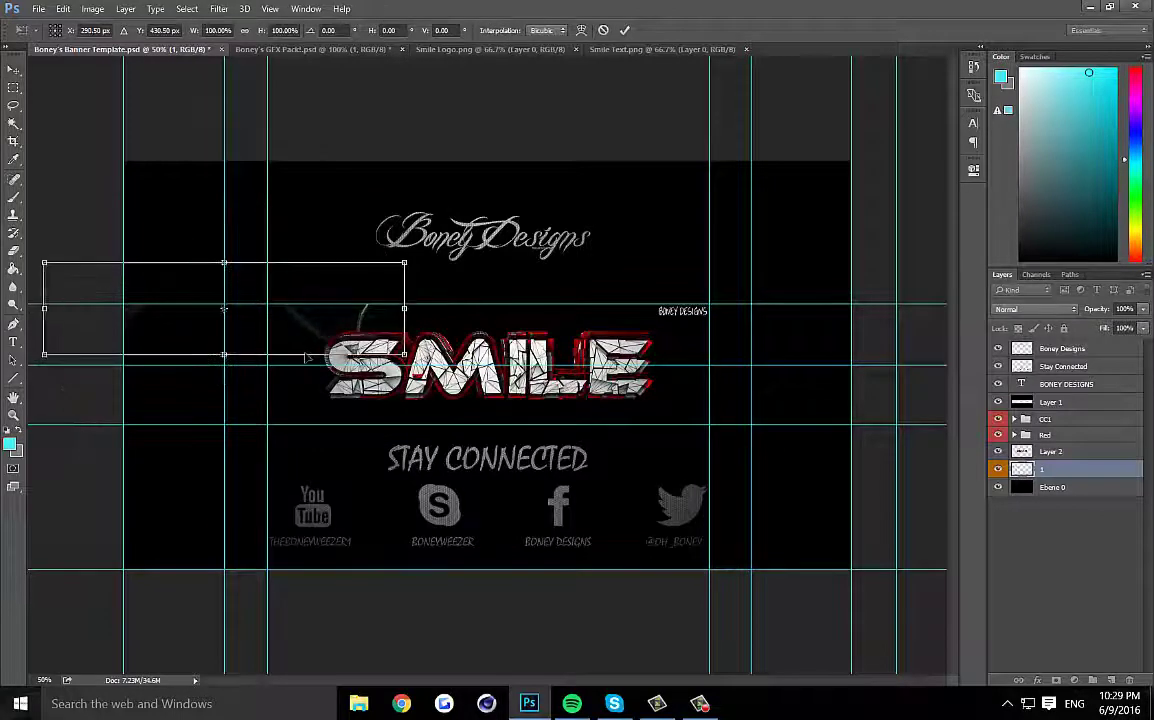
pyautogui.press('Return')
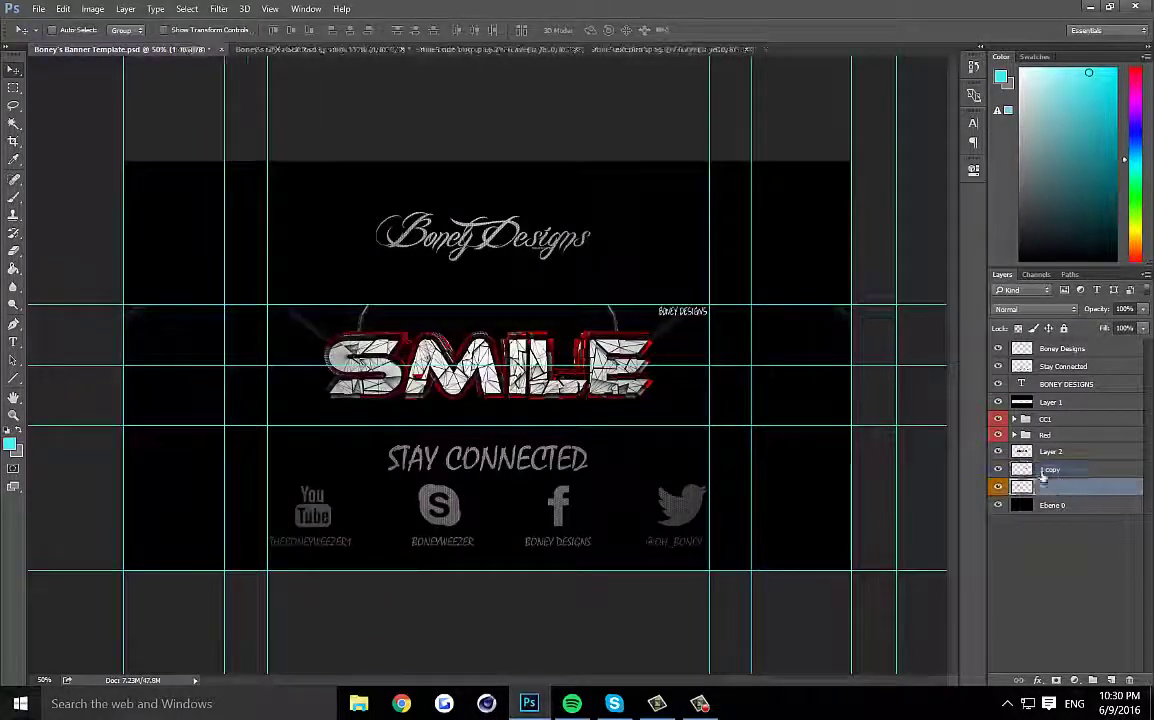
pyautogui.hotkey('ctrl', 'e')
pyautogui.press('e')
pyautogui.hotkey('ctrl', 'Tab')
# Duplicate the tentacle layer and flip the copy horizontally.
pyautogui.click(80, 49)
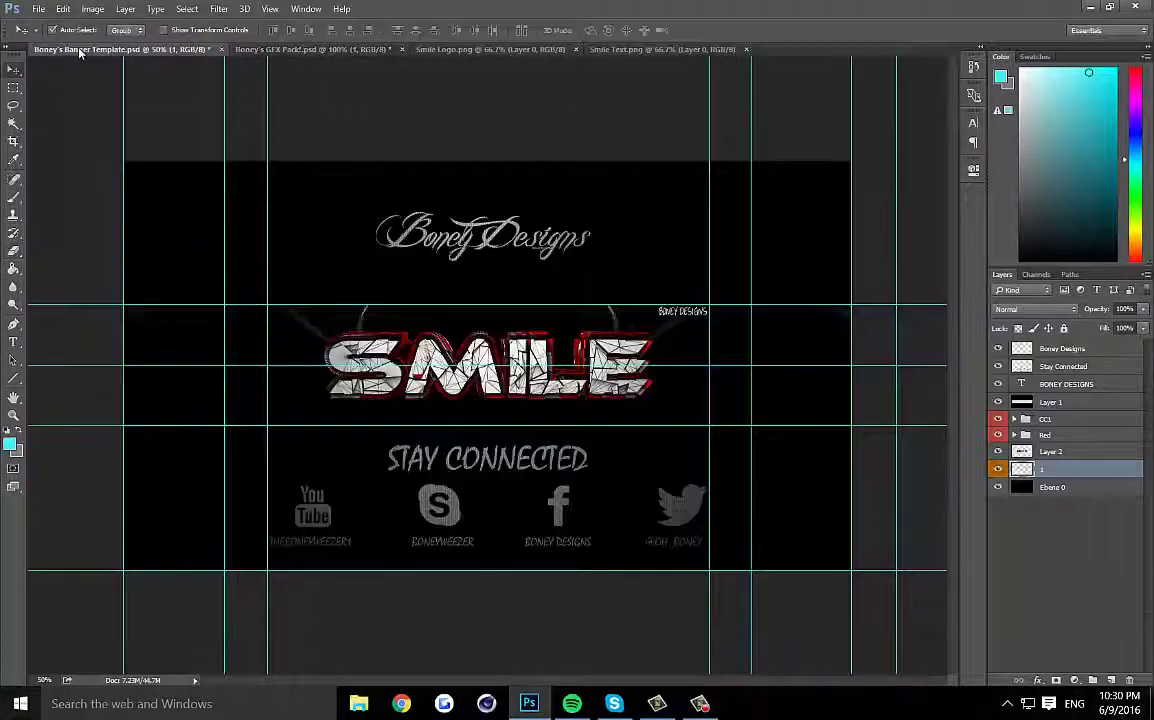
pyautogui.hotkey('ctrl', 'j')
pyautogui.hotkey('ctrl', 't')
pyautogui.rightClick(310, 394)
pyautogui.click(361, 618)
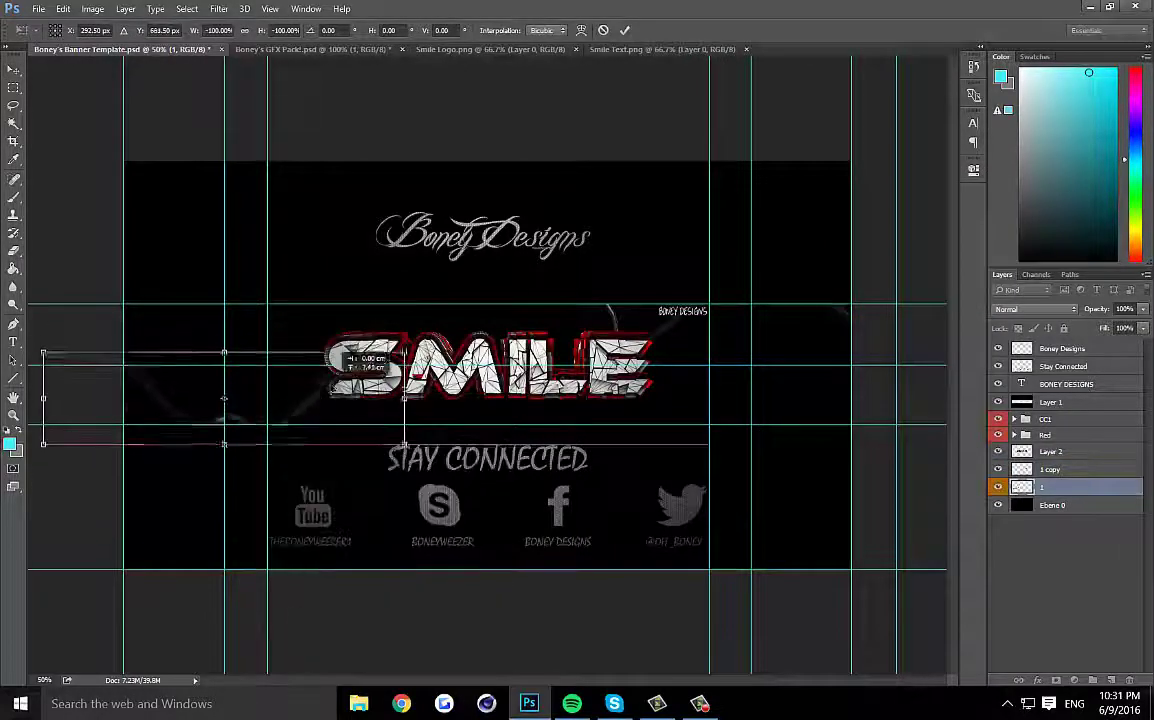
pyautogui.press('Return')
# Flip another tentacle copy to mirror the left side and merge it down into 1 copy.
pyautogui.hotkey('ctrl', 'j')
pyautogui.hotkey('ctrl', 't')
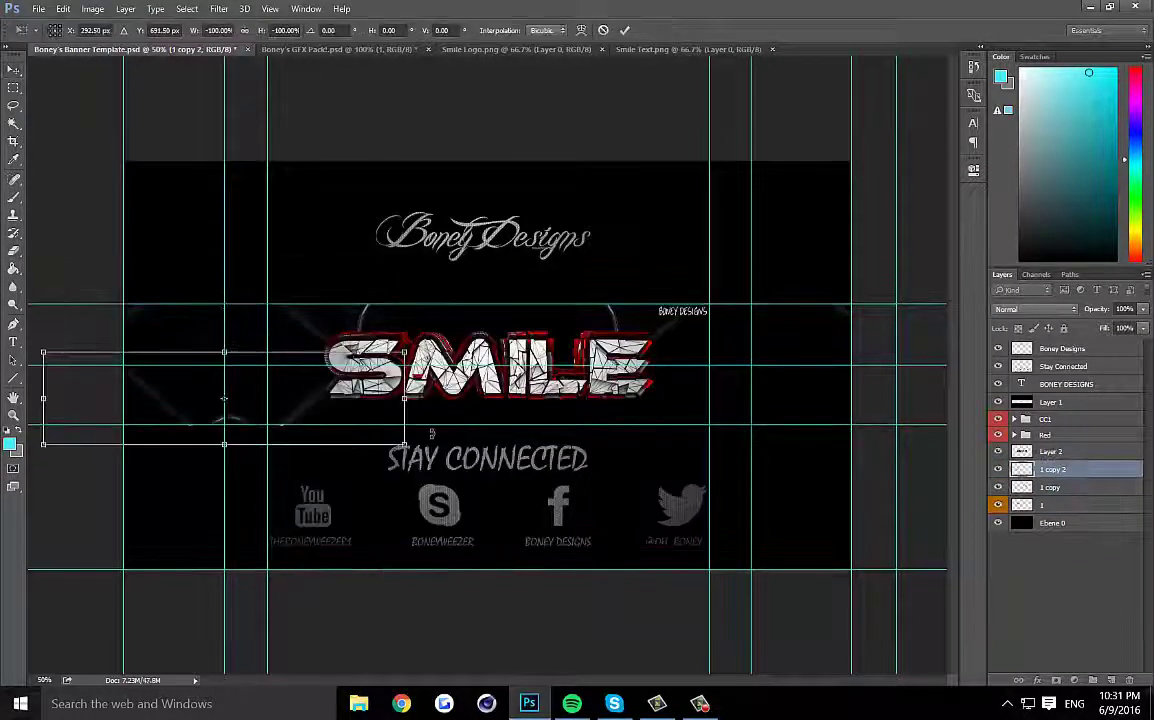
pyautogui.rightClick(274, 386)
pyautogui.click(340, 605)
pyautogui.moveTo(247, 398); pyautogui.dragTo(773, 381)
pyautogui.press('Return')
pyautogui.hotkey('ctrl', 'e')
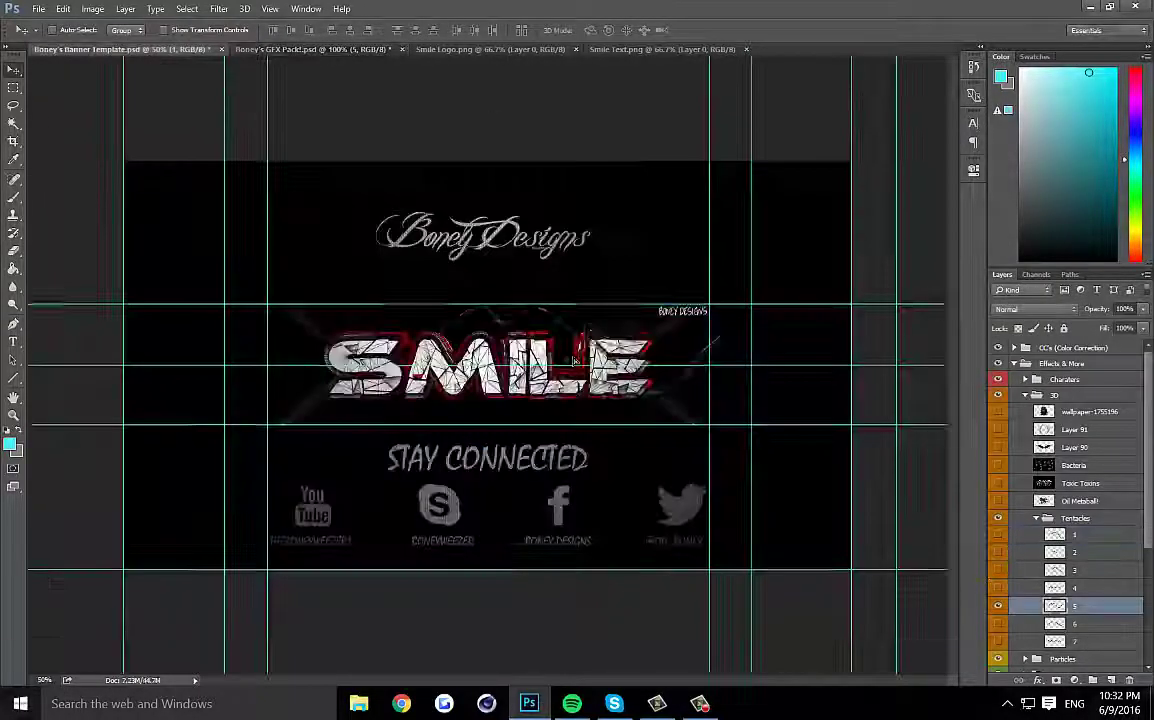
# Reposition the tentacle layer behind SMILE and make another transformed duplicate.
pyautogui.press('v')
pyautogui.moveTo(540, 320); pyautogui.dragTo(634, 337)
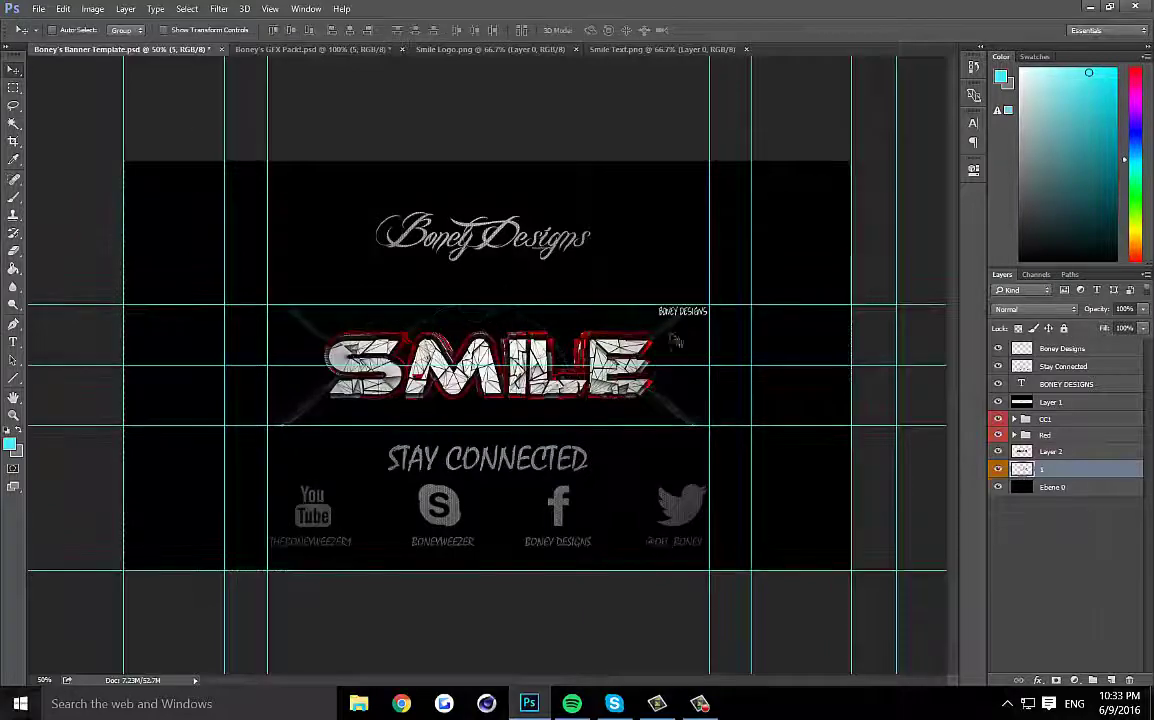
pyautogui.hotkey('ctrl', 'j')
pyautogui.hotkey('ctrl', 't')
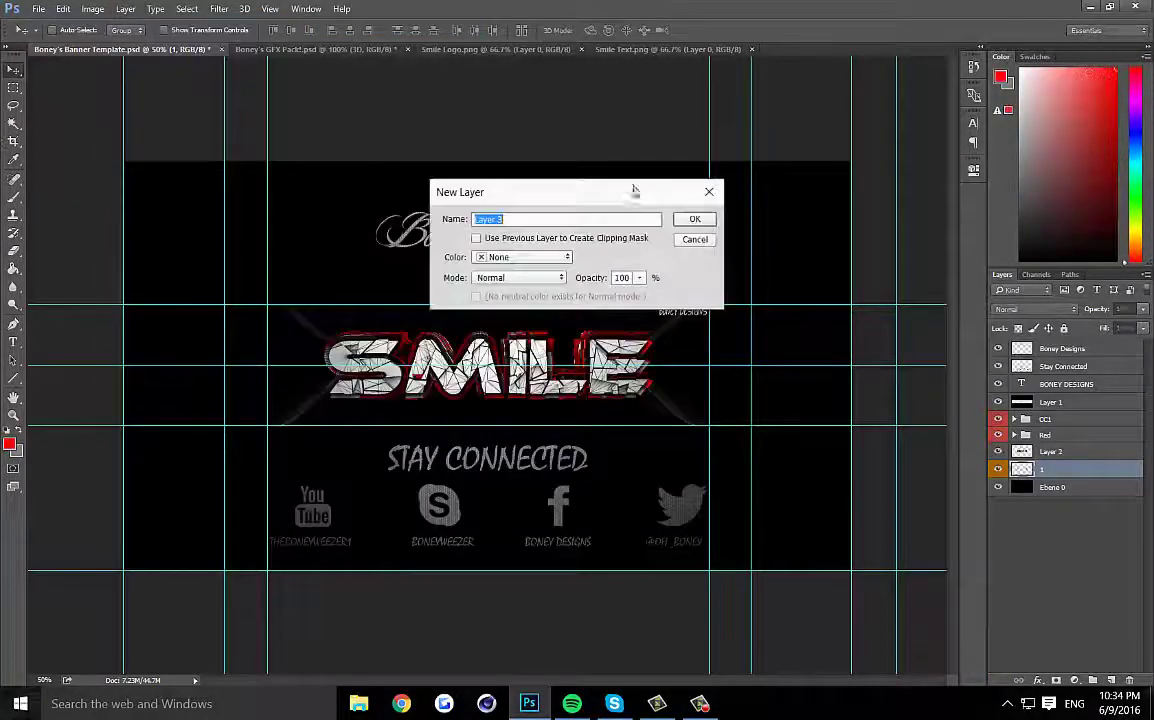
# Create a new layer filled with red and set it to Overlay blending.
pyautogui.press('Return')
pyautogui.hotkey('alt', 'BackSpace')
pyautogui.hotkey('shift', 'alt', 'o')
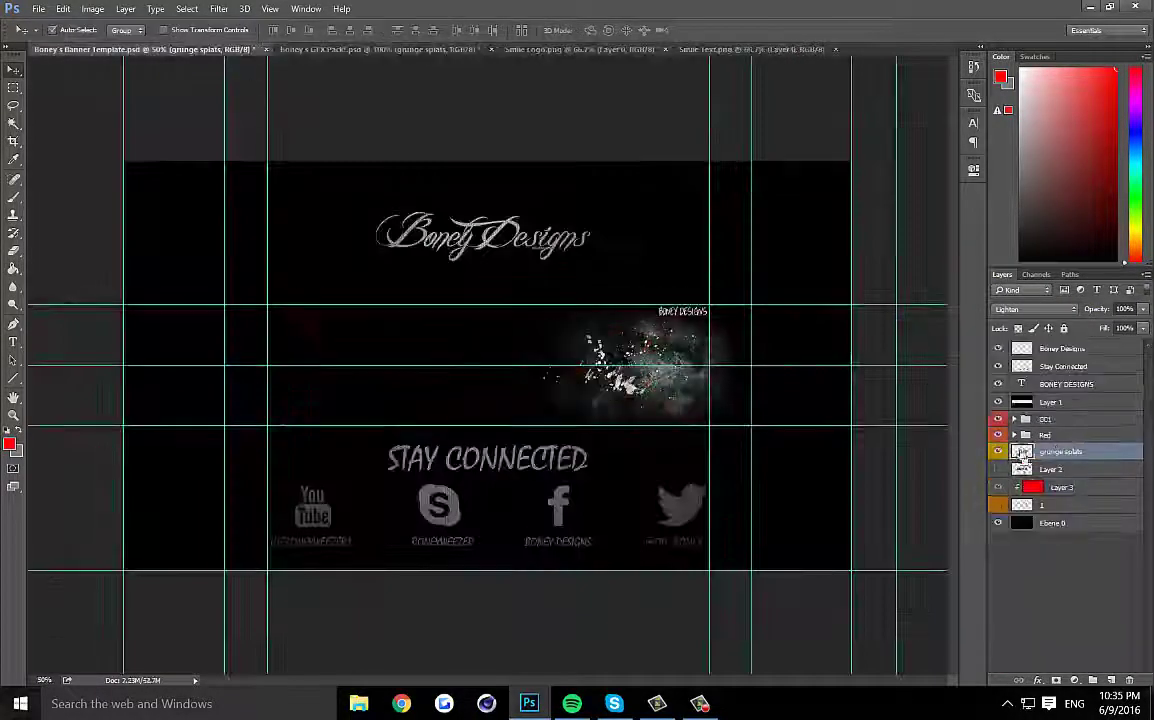
# Enlarge a grunge splats copy across the banner and merge the red overlay onto it.
pyautogui.hotkey('ctrl', 'j')
pyautogui.hotkey('ctrl', 't')
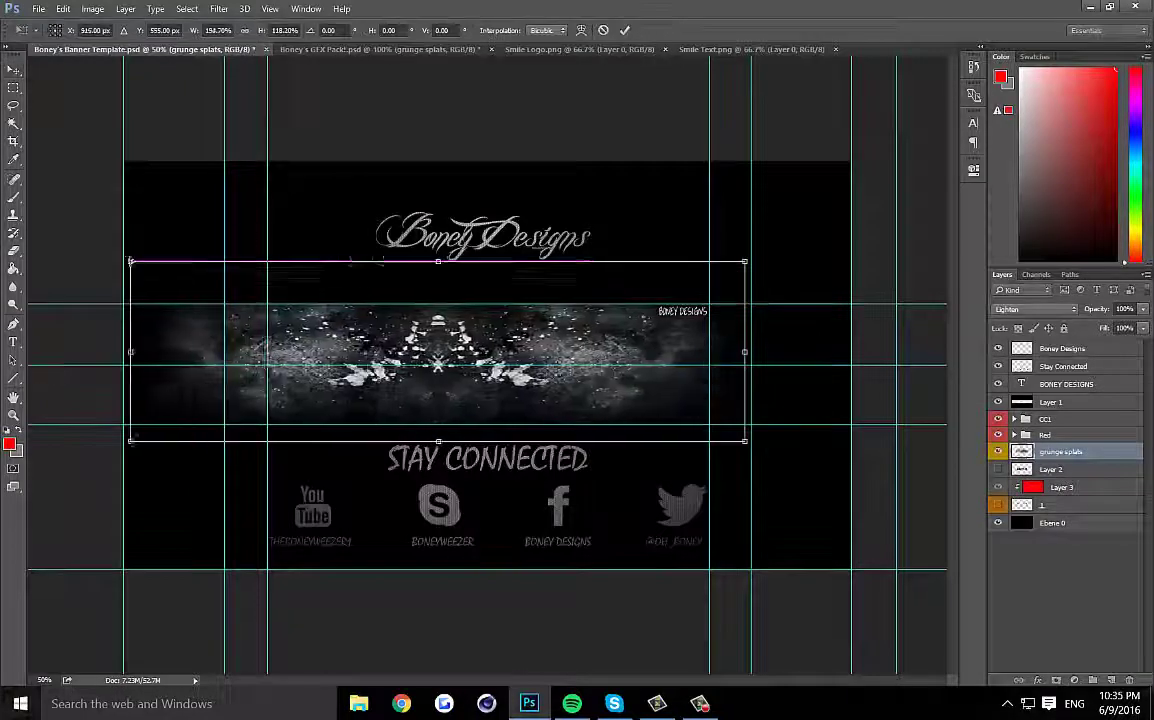
pyautogui.moveTo(606, 336); pyautogui.dragTo(851, 492)
pyautogui.press('Return')
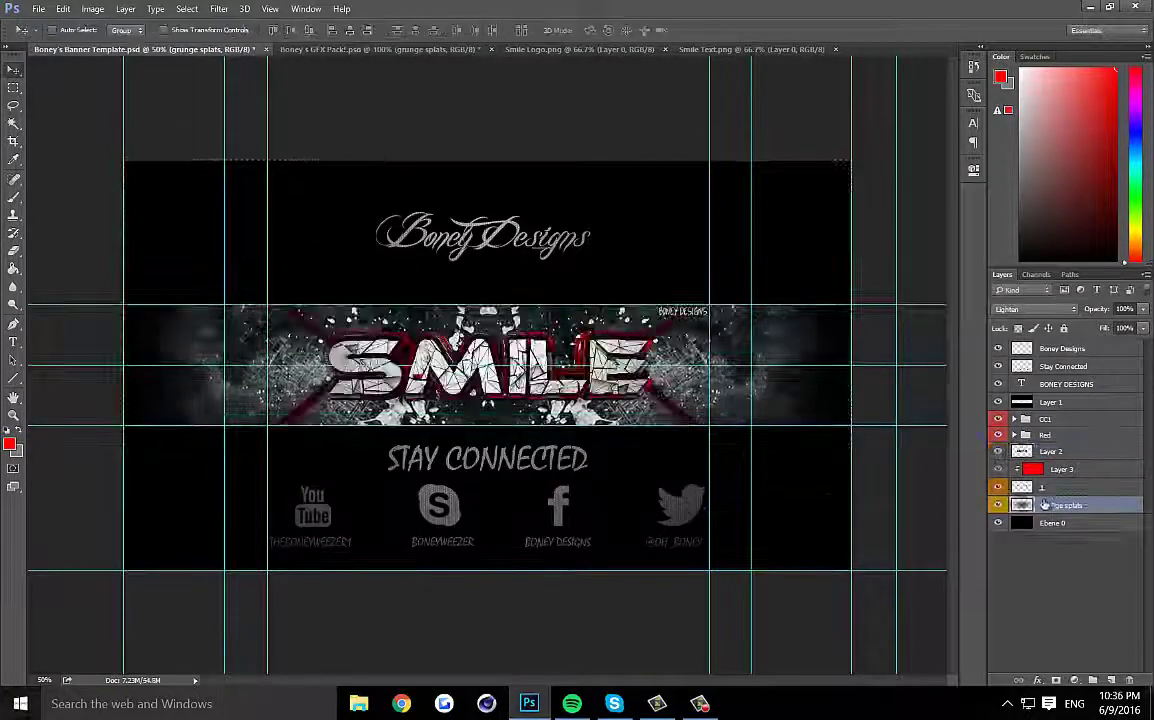
pyautogui.moveTo(1045, 505); pyautogui.dragTo(1090, 523)
pyautogui.hotkey('ctrl', 'e')
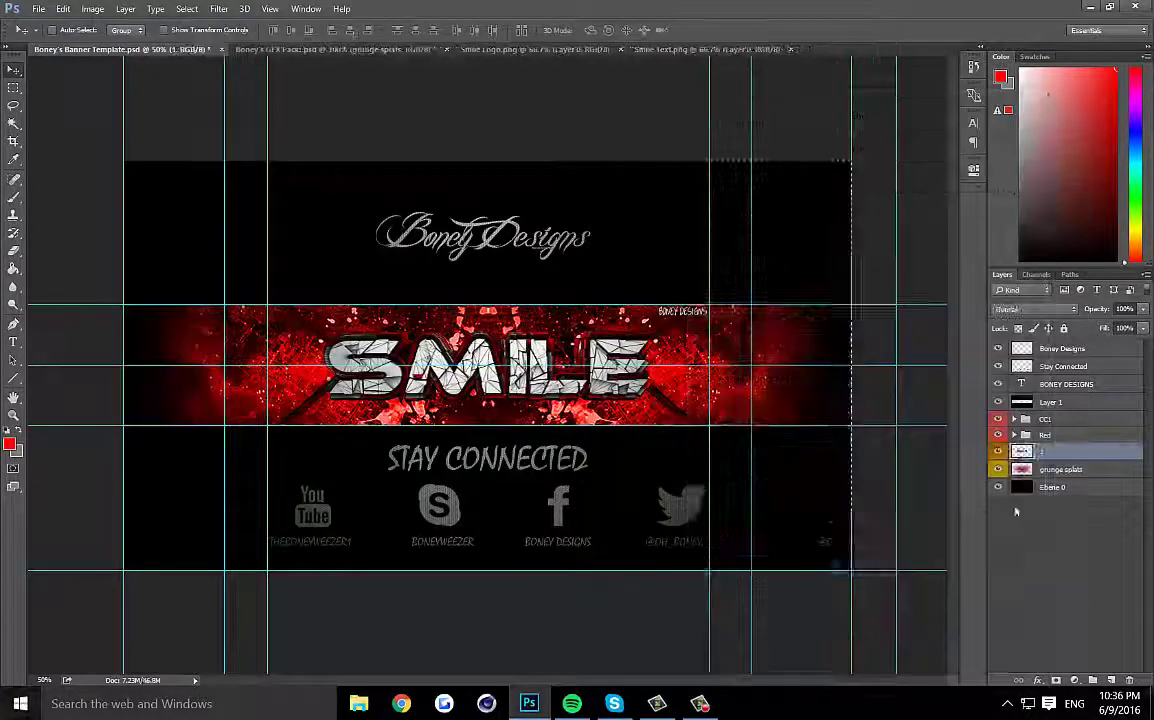
pyautogui.click(1038, 470)
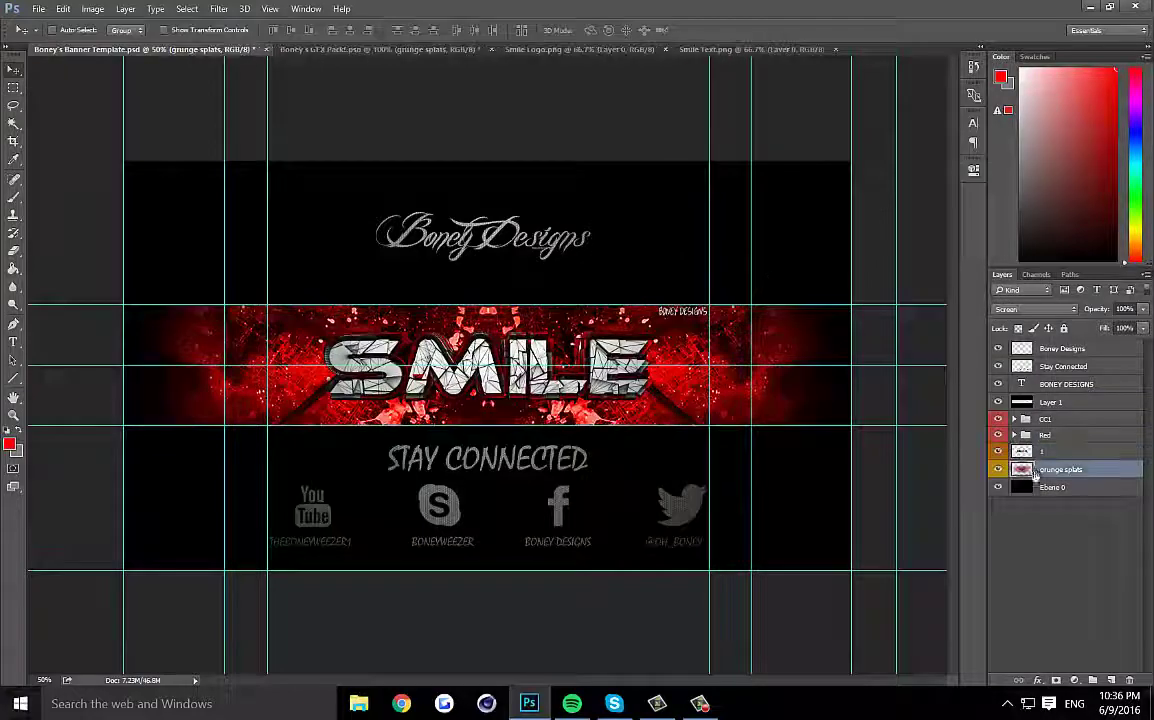
# Bring the Dust-Particle layer from the GFX Pack into the banner and flip it horizontally.
pyautogui.click(310, 49)
pyautogui.scroll(-5, 1026, 499)
pyautogui.click(998, 530)
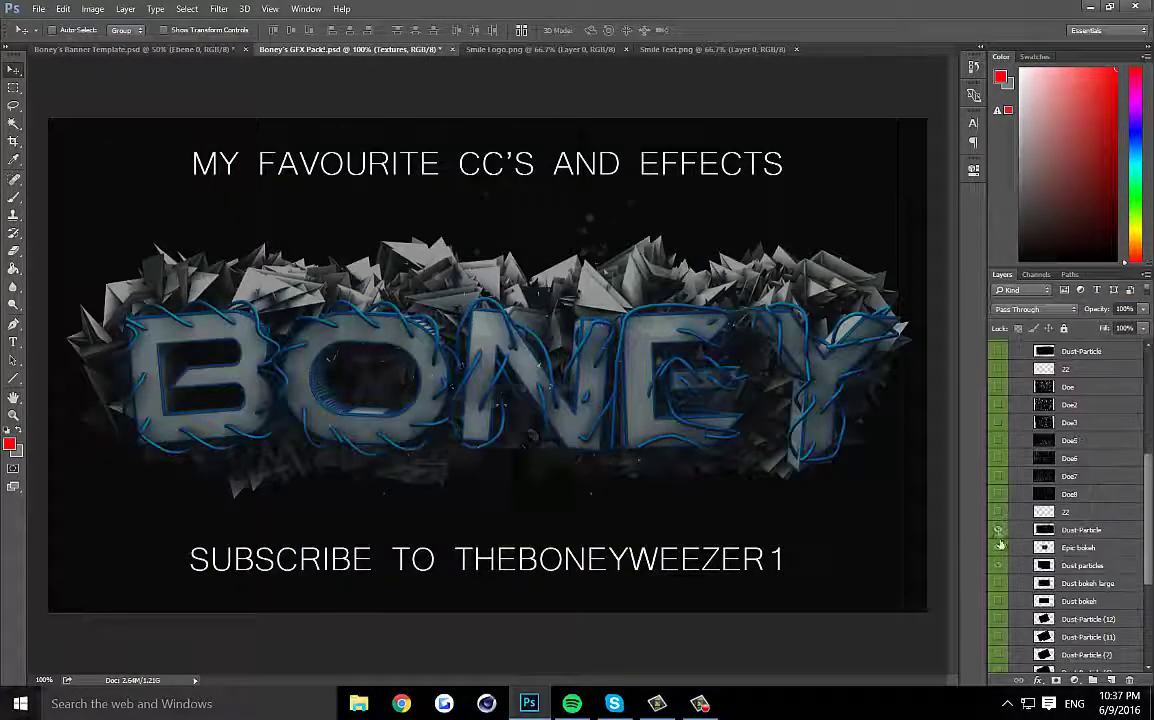
pyautogui.moveTo(1025, 545); pyautogui.dragTo(480, 360)
pyautogui.hotkey('ctrl', 't')
pyautogui.rightClick(1060, 469)
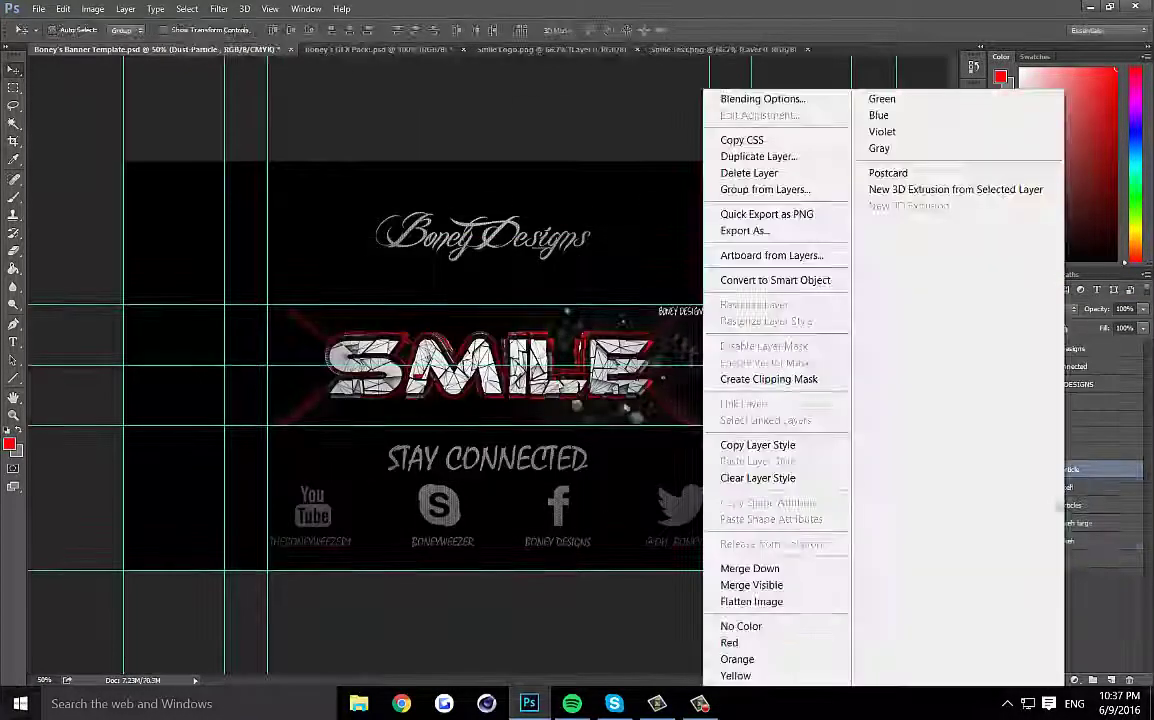
pyautogui.rightClick(597, 322)
pyautogui.click(655, 545)
# Merge the dust particles, set them to Screen, and recolour them red with Hue/Saturation.
pyautogui.press('Return')
pyautogui.hotkey('ctrl', 'e')
pyautogui.click(1033, 309)
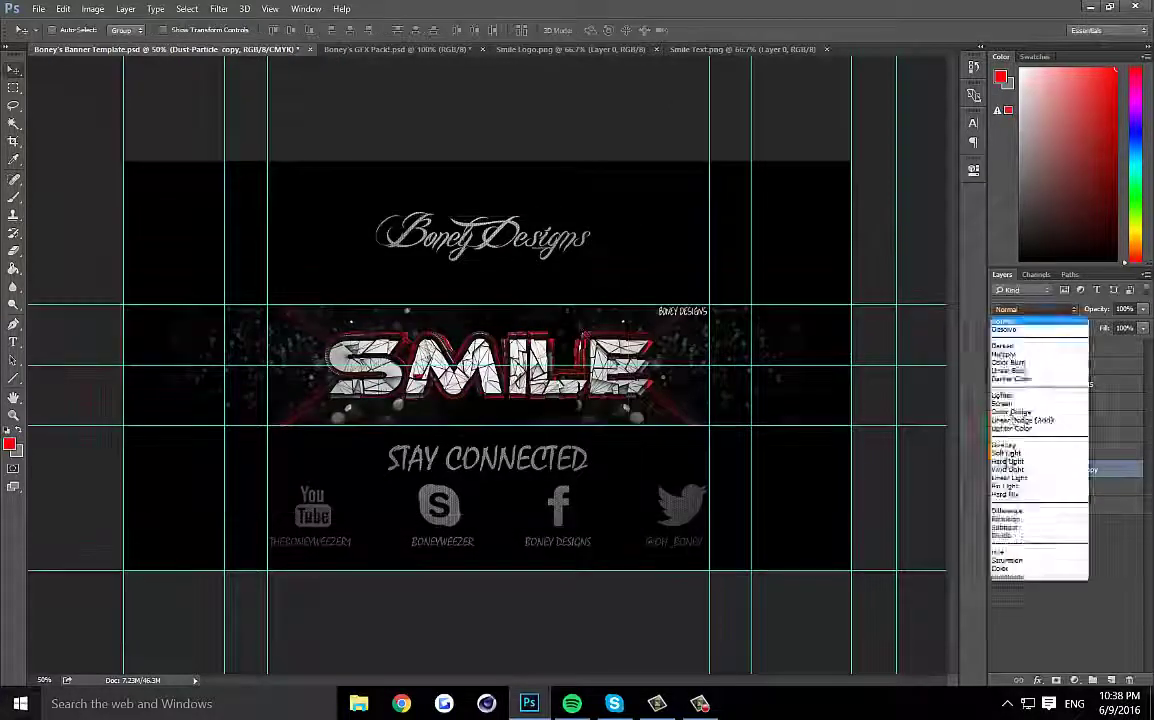
pyautogui.click(1040, 400)
pyautogui.hotkey('ctrl', 'u')
pyautogui.press('Return')
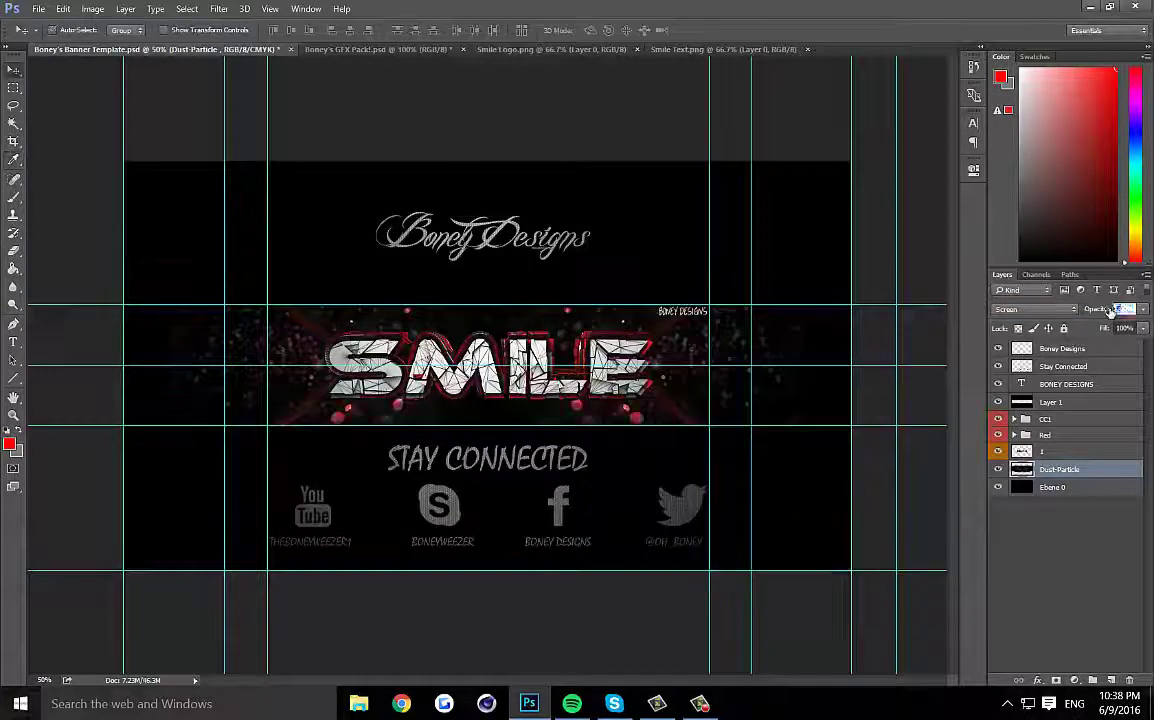
pyautogui.hotkey('ctrl', 'Tab')
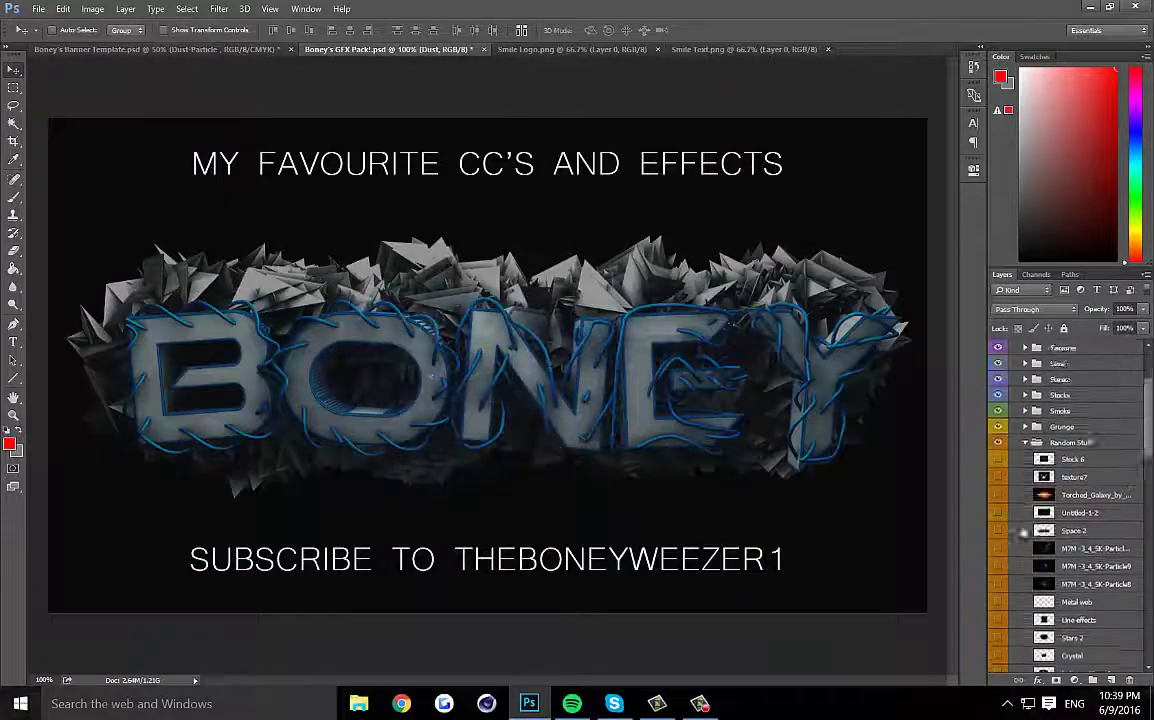
# Add the bySqinz Glass 4 layer to the banner, recolour it, and transform a duplicate.
pyautogui.scroll(-1, 1070, 550)
pyautogui.moveTo(1080, 643); pyautogui.dragTo(695, 257)
pyautogui.hotkey('ctrl', 'u')
pyautogui.press('Return')
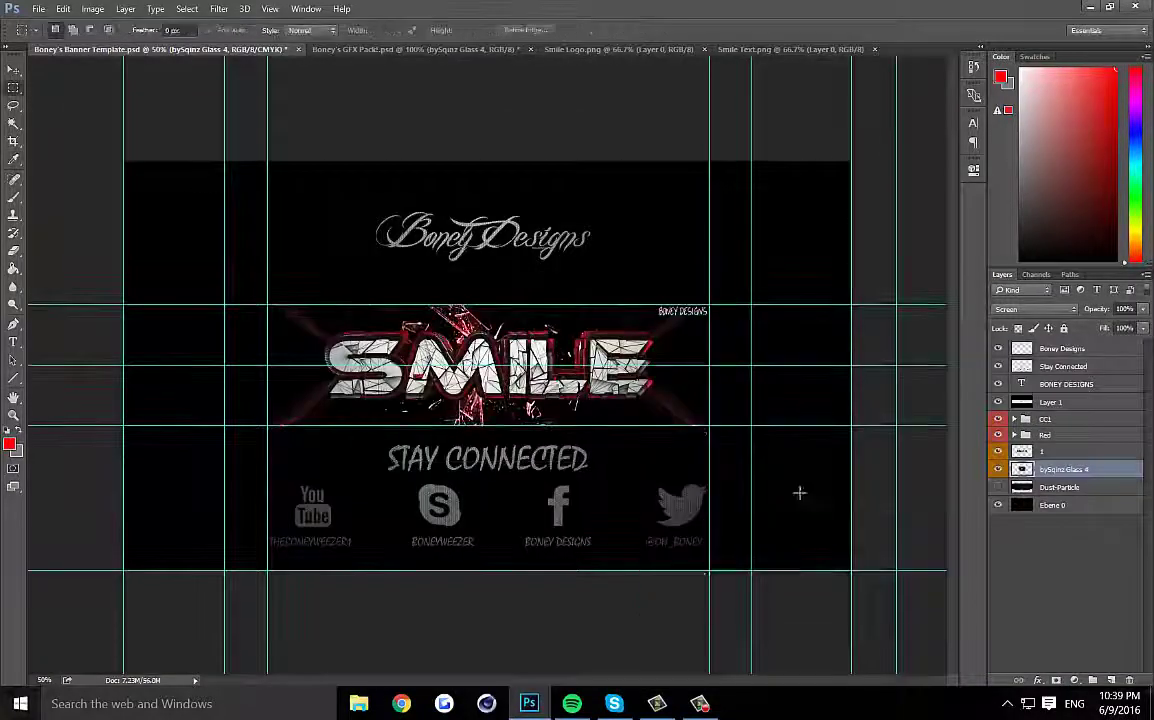
pyautogui.hotkey('ctrl', 'j')
pyautogui.hotkey('ctrl', 't')
pyautogui.press('Return')
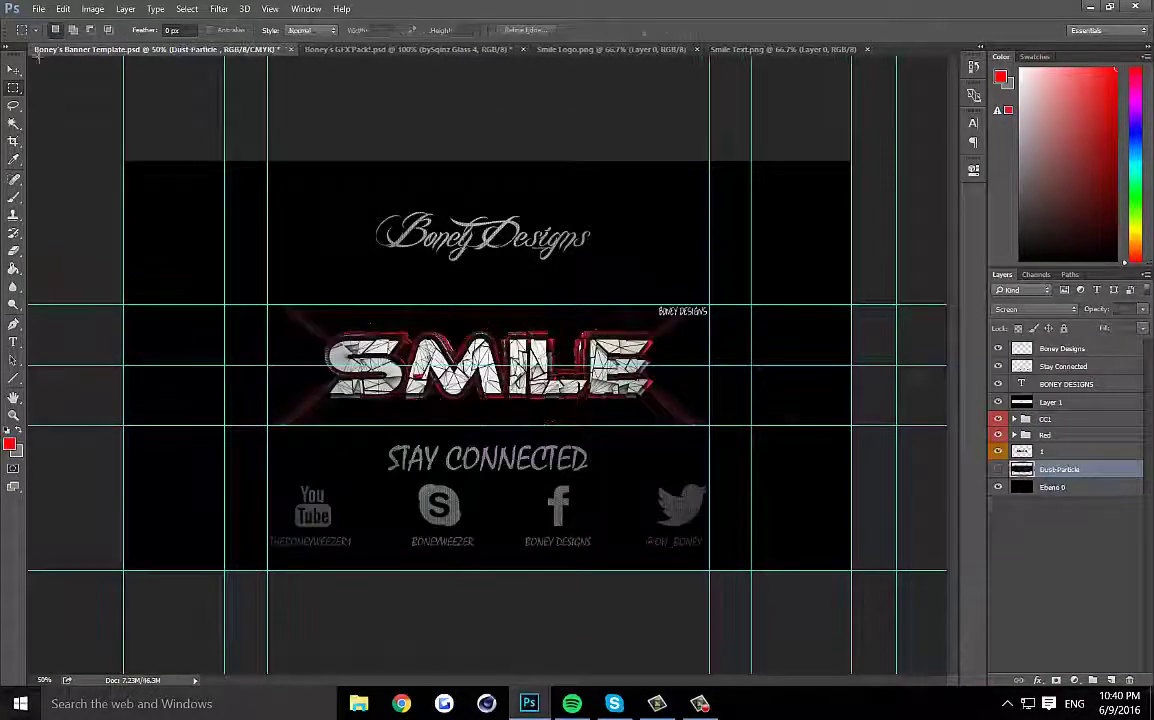
pyautogui.hotkey('ctrl', 'Tab')
# Place a red flare left of SMILE and mirror a copy to the right side.
pyautogui.moveTo(1113, 645); pyautogui.dragTo(304, 321)
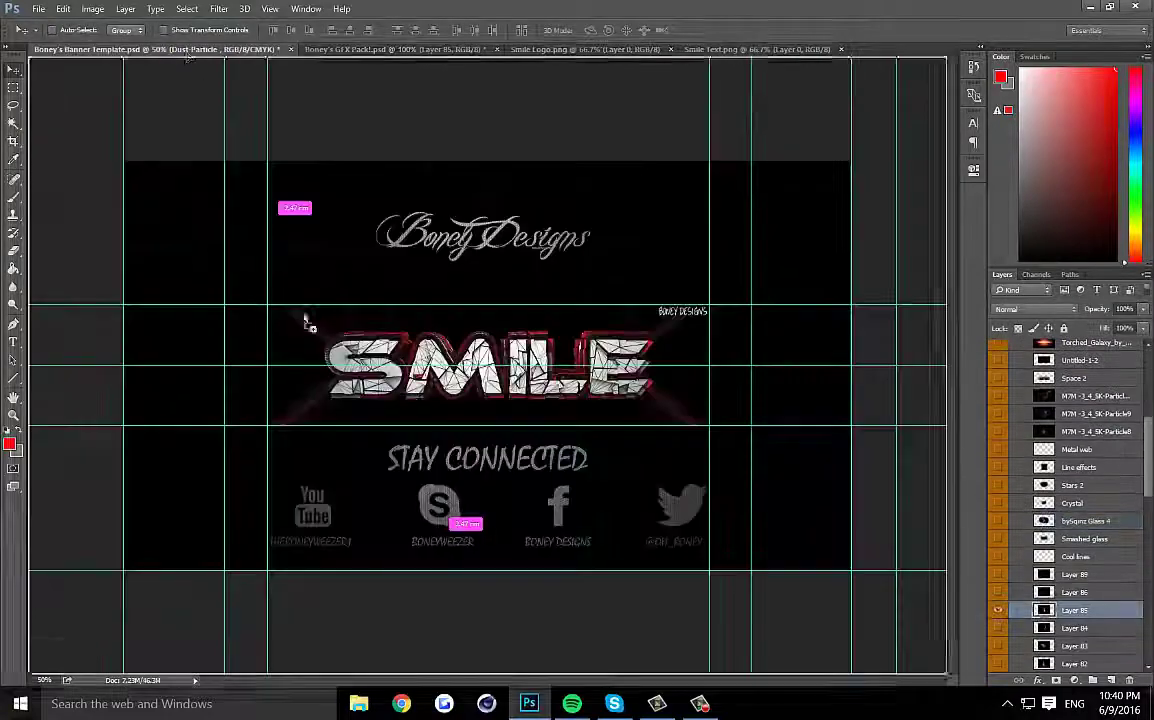
pyautogui.hotkey('ctrl', 't')
pyautogui.moveTo(413, 462)
pyautogui.mouseDown()
pyautogui.moveTo(341, 466)
pyautogui.moveTo(672, 322)
pyautogui.mouseUp()
pyautogui.press('Return')
pyautogui.hotkey('ctrl', 'u')
pyautogui.press('Return')
pyautogui.hotkey('ctrl', 'alt', 't')
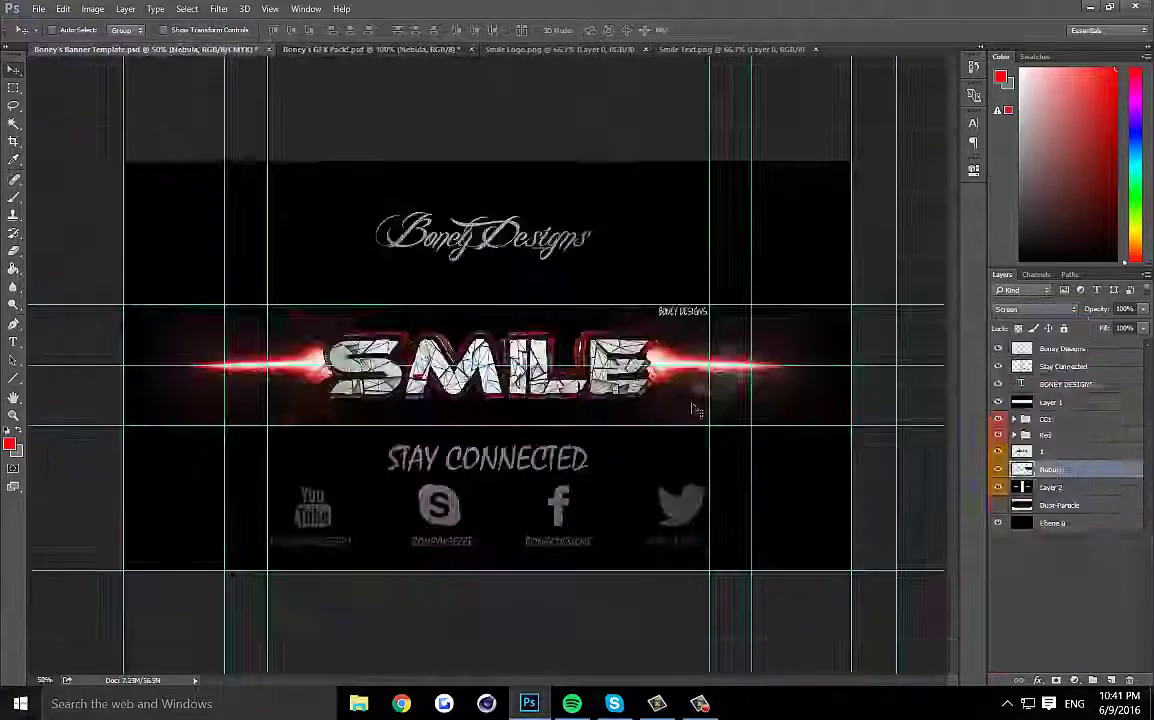
# Enlarge the Nebula layer to about 125% and duplicate it to brighten the glow.
pyautogui.hotkey('ctrl', 't')
pyautogui.moveTo(793, 303); pyautogui.dragTo(857, 257)
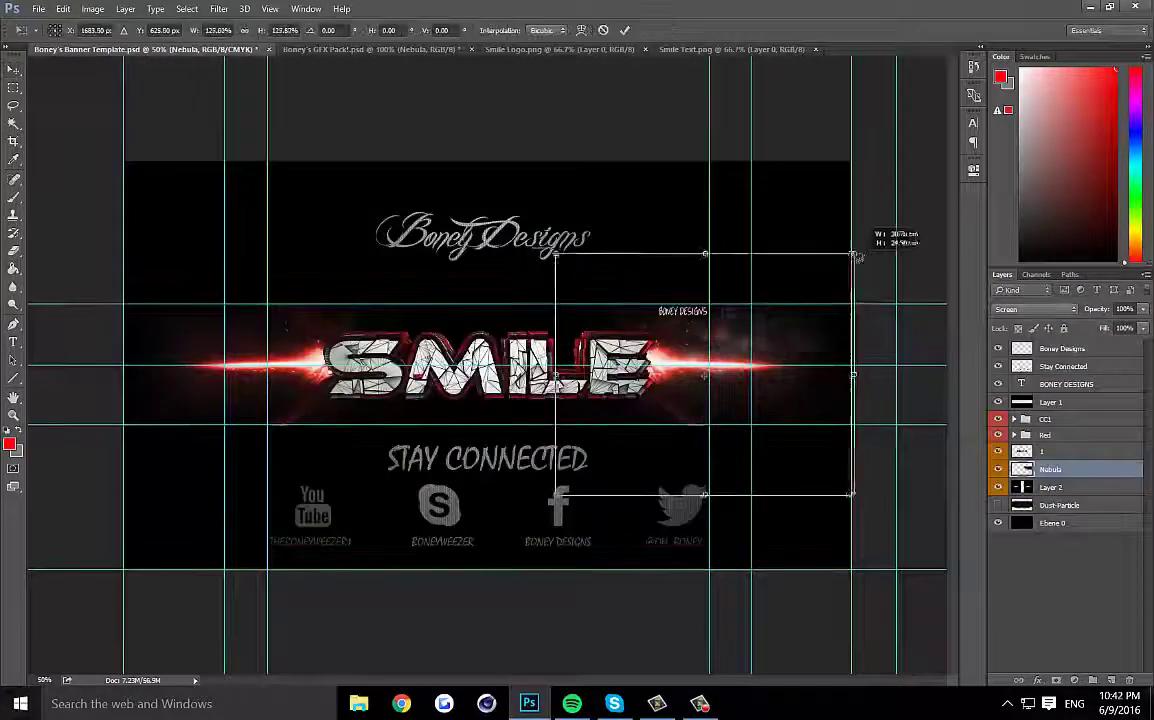
pyautogui.press('Return')
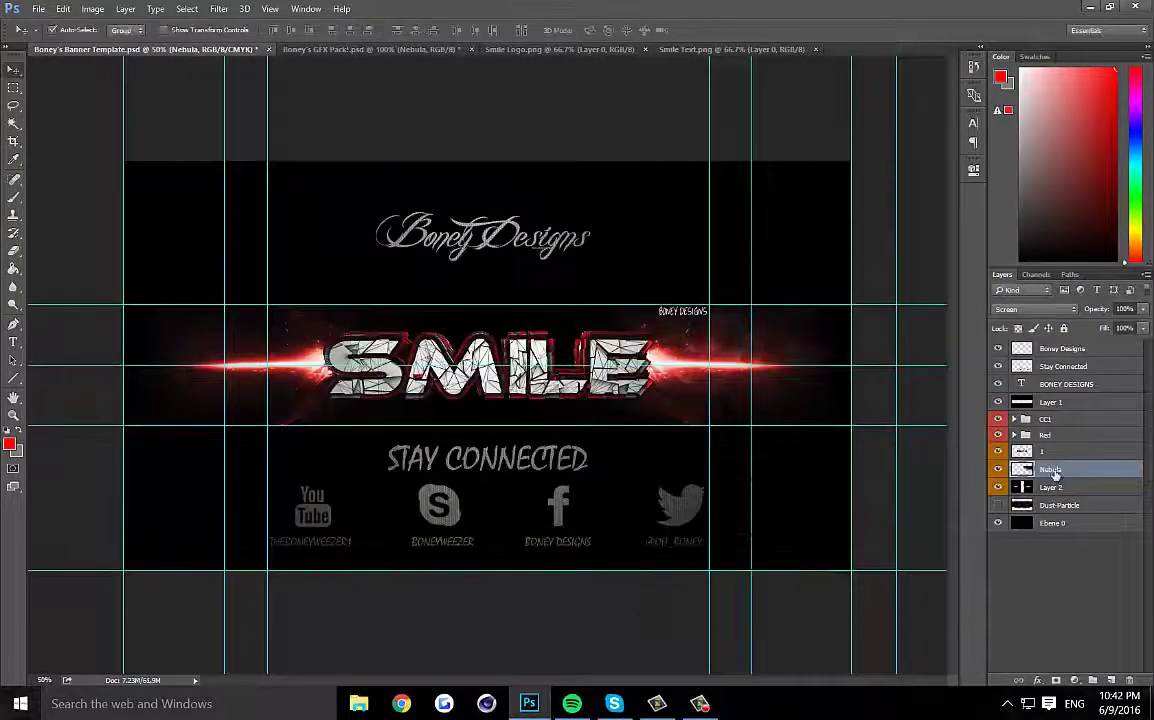
pyautogui.hotkey('ctrl', 'j')
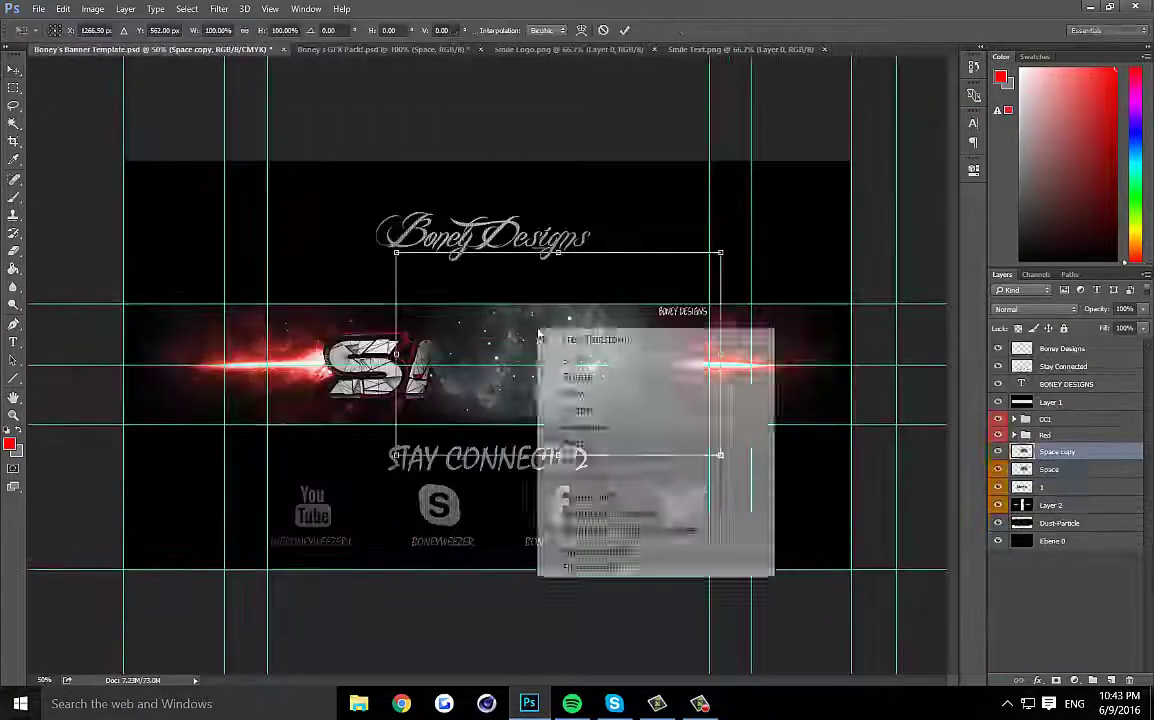
# Place the Space image in Screen mode, merge its copy, and move it below Dust-Particle.
pyautogui.press('Return')
pyautogui.hotkey('shift', 'alt', 's')
pyautogui.hotkey('ctrl', 'e')
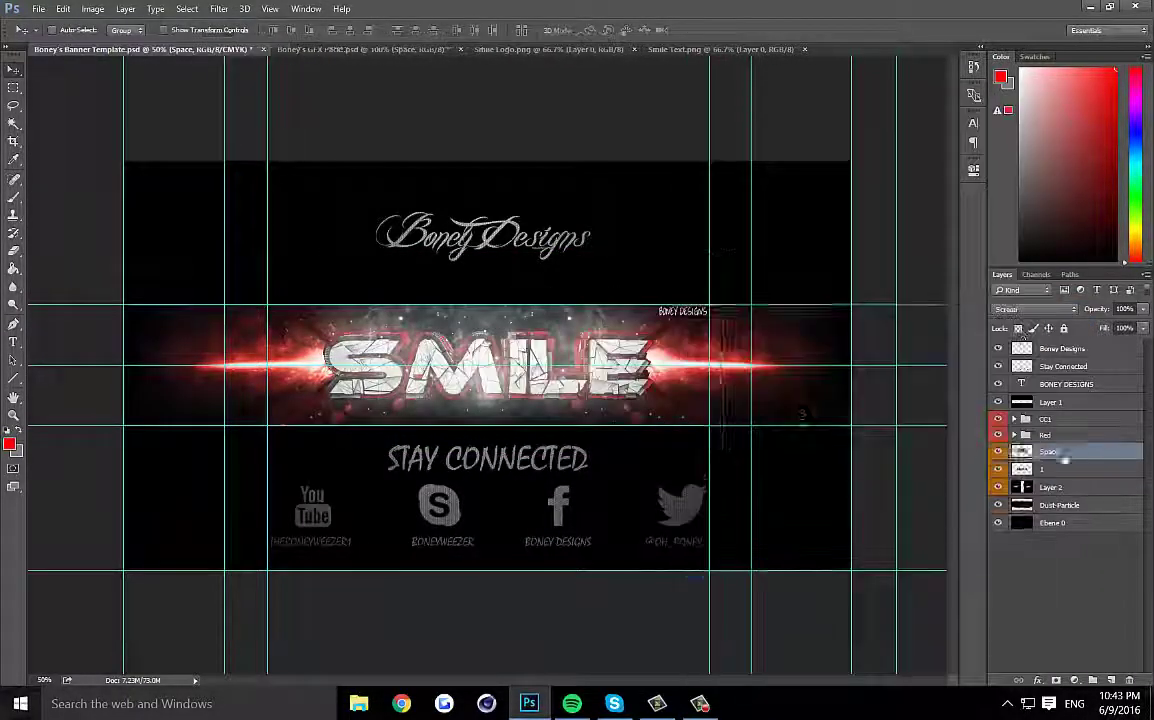
pyautogui.moveTo(1060, 452); pyautogui.dragTo(1099, 525)
# Colorize the Space layer red with Hue/Saturation and merge the copy into it.
pyautogui.hotkey('ctrl', 'u')
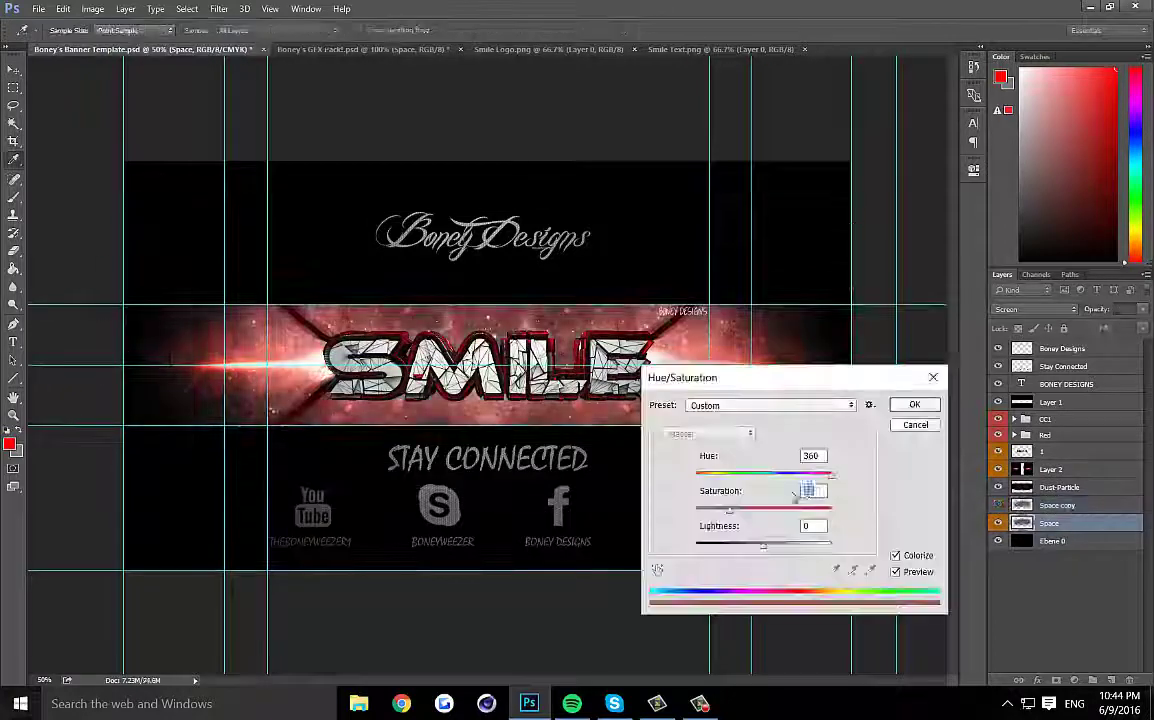
pyautogui.press('Return')
pyautogui.hotkey('ctrl', 'j')
pyautogui.click(1033, 309)
pyautogui.click(1030, 440)
pyautogui.hotkey('ctrl', 'e')
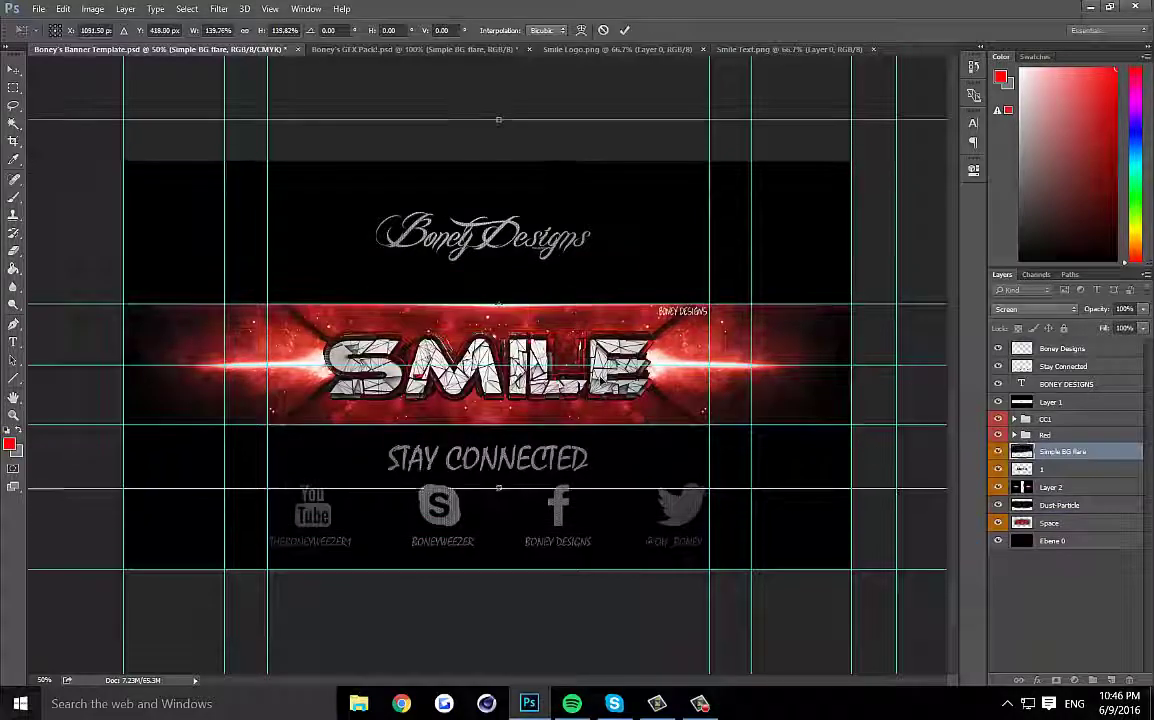
# Place the Simple BG flare and move the Spark 6 layer lower on the banner.
pyautogui.press('Return')
pyautogui.hotkey('ctrl', 't')
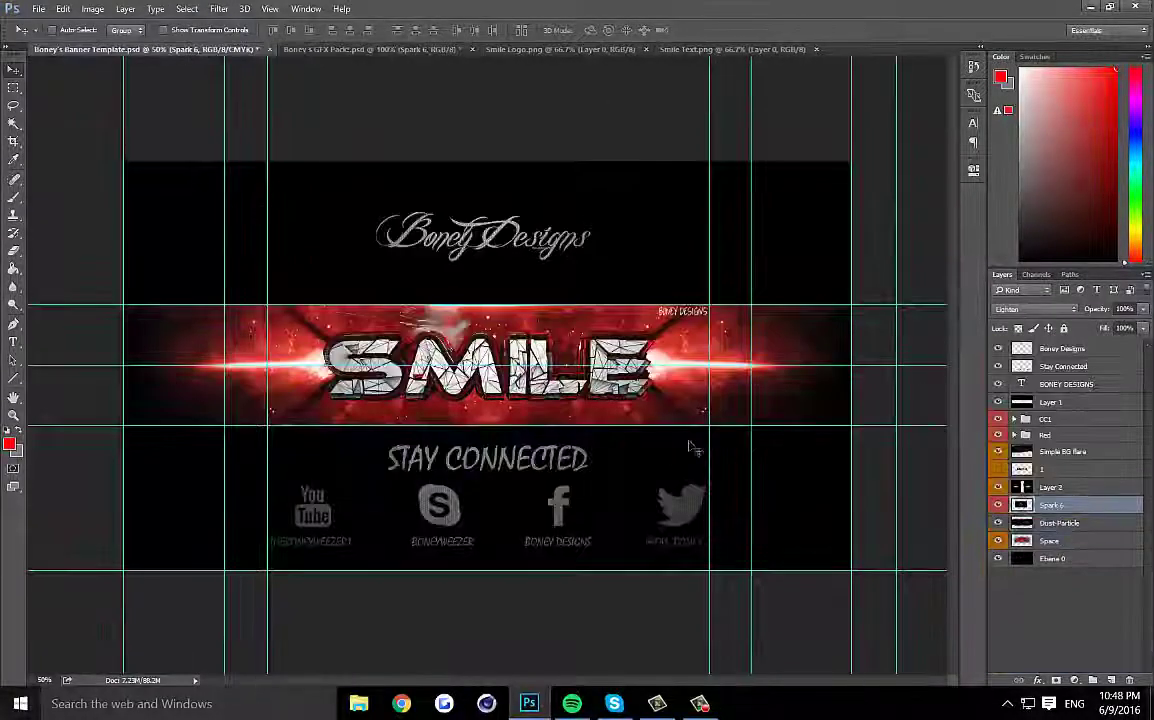
pyautogui.hotkey('ctrl', 't')
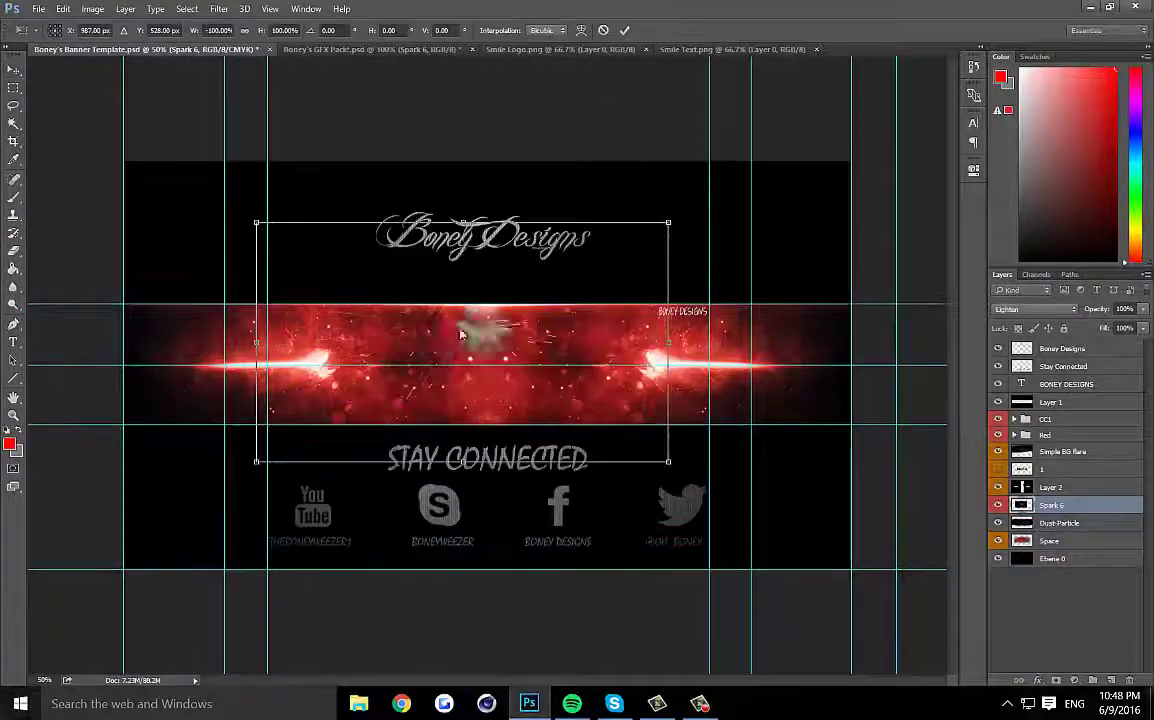
pyautogui.moveTo(342, 329); pyautogui.dragTo(342, 370)
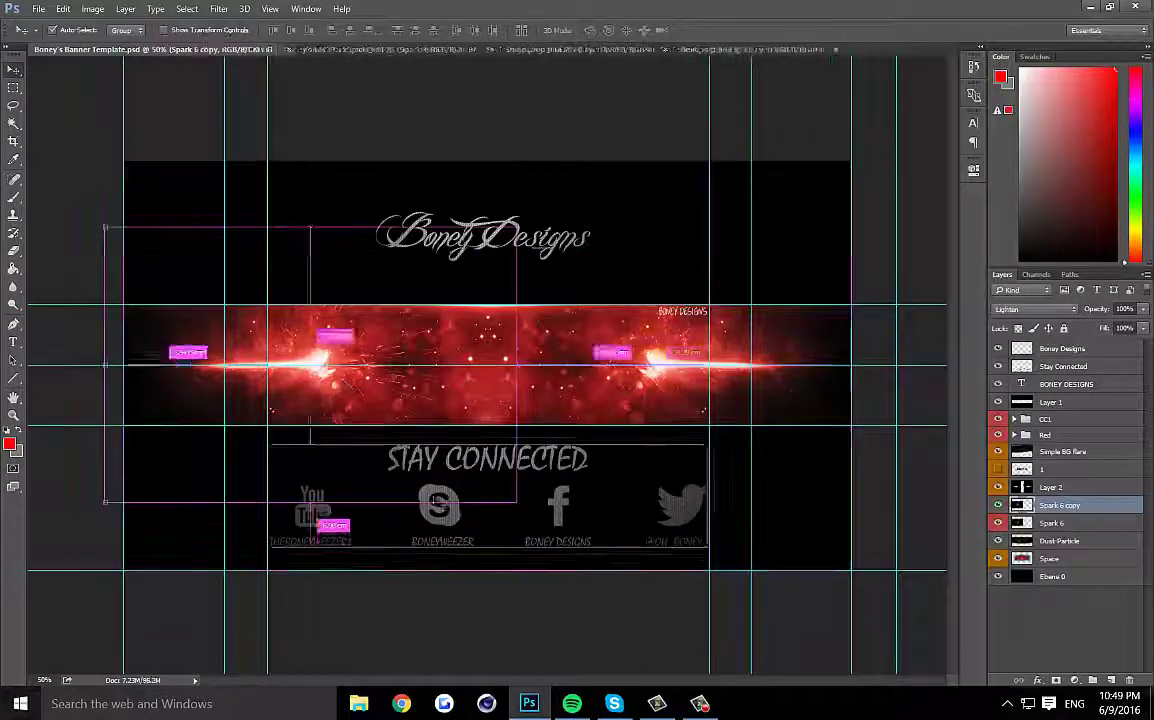
# Mirror a copy of the Spark 6 burst and flip the circle flare vertically.
pyautogui.hotkey('ctrl', 't')
pyautogui.rightClick(720, 330)
pyautogui.click(819, 581)
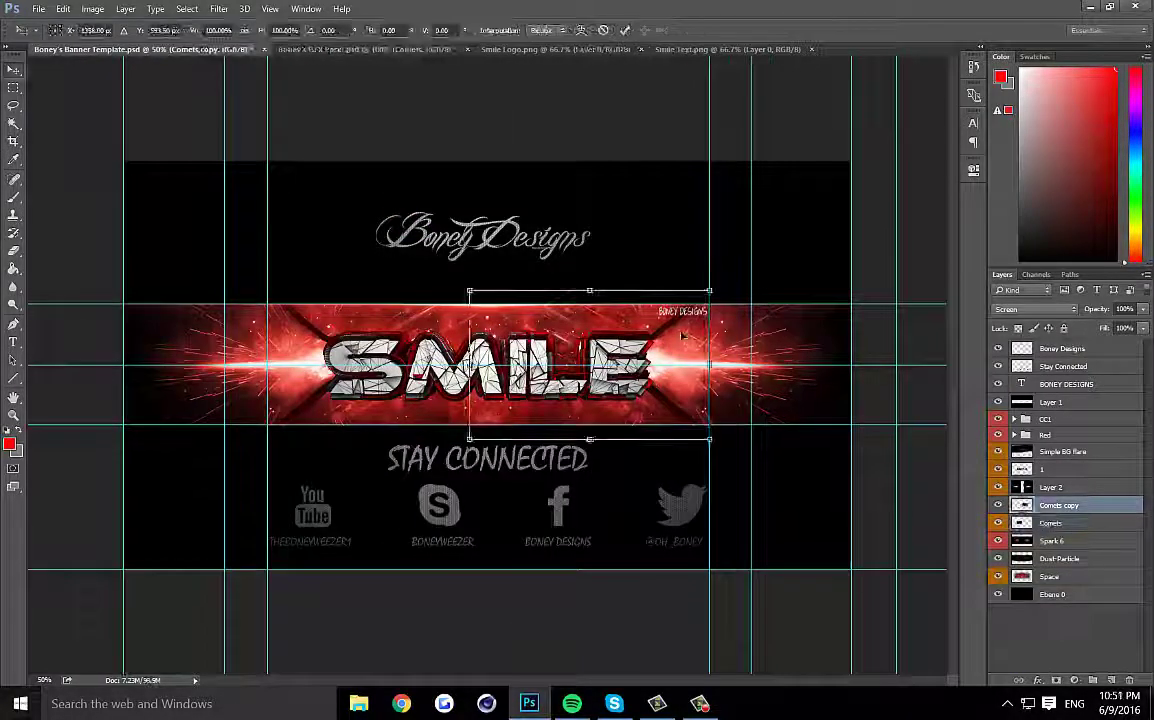
pyautogui.hotkey('ctrl', 'Tab')
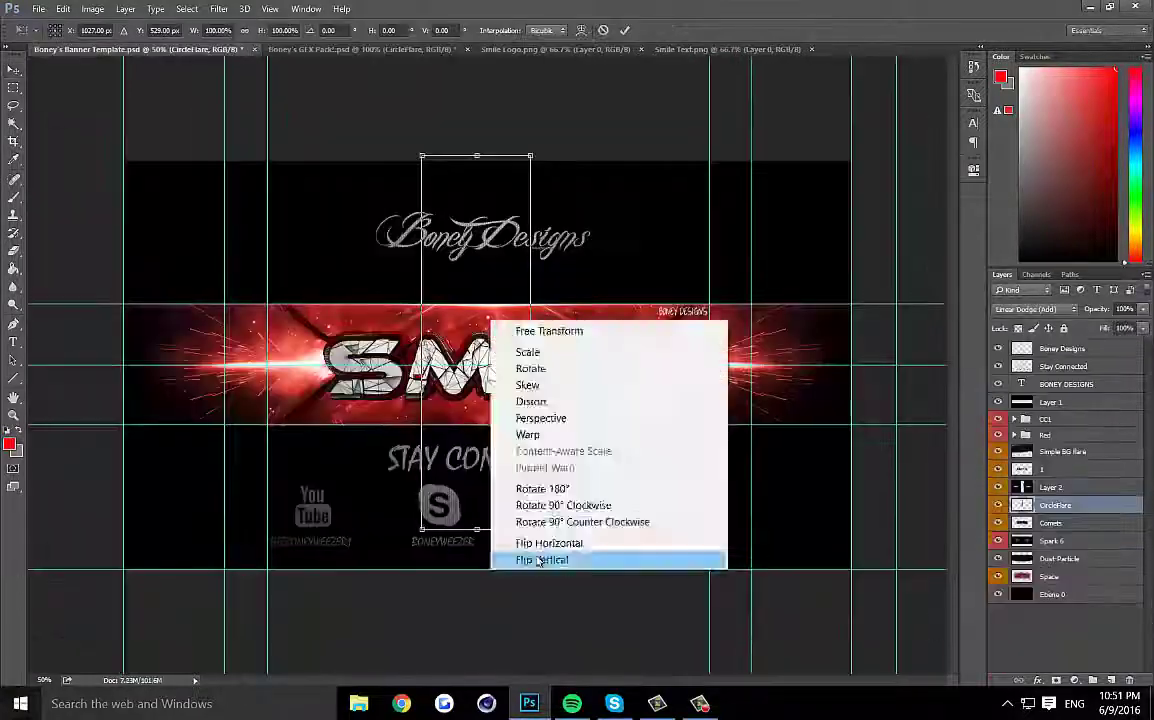
pyautogui.click(311, 50)
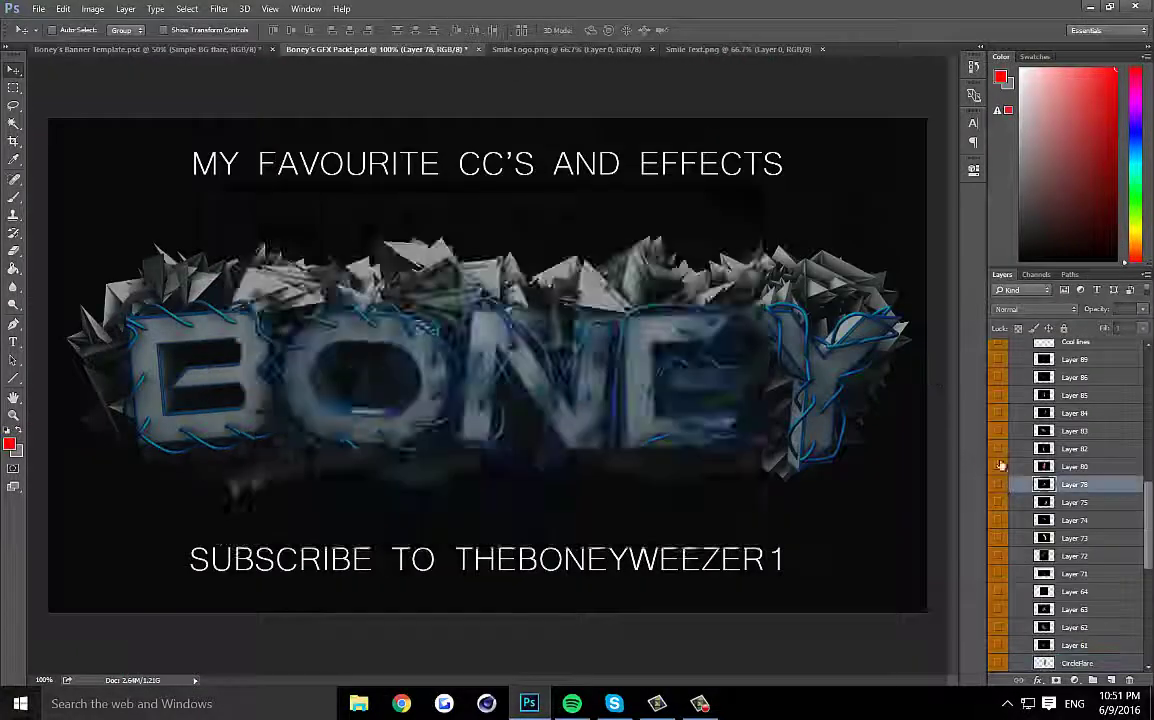
# Add a flare from the GFX Pack behind SMILE, mirror a copy, and merge into Layer 3.
pyautogui.moveTo(1070, 484); pyautogui.dragTo(322, 214)
pyautogui.hotkey('ctrl', 't')
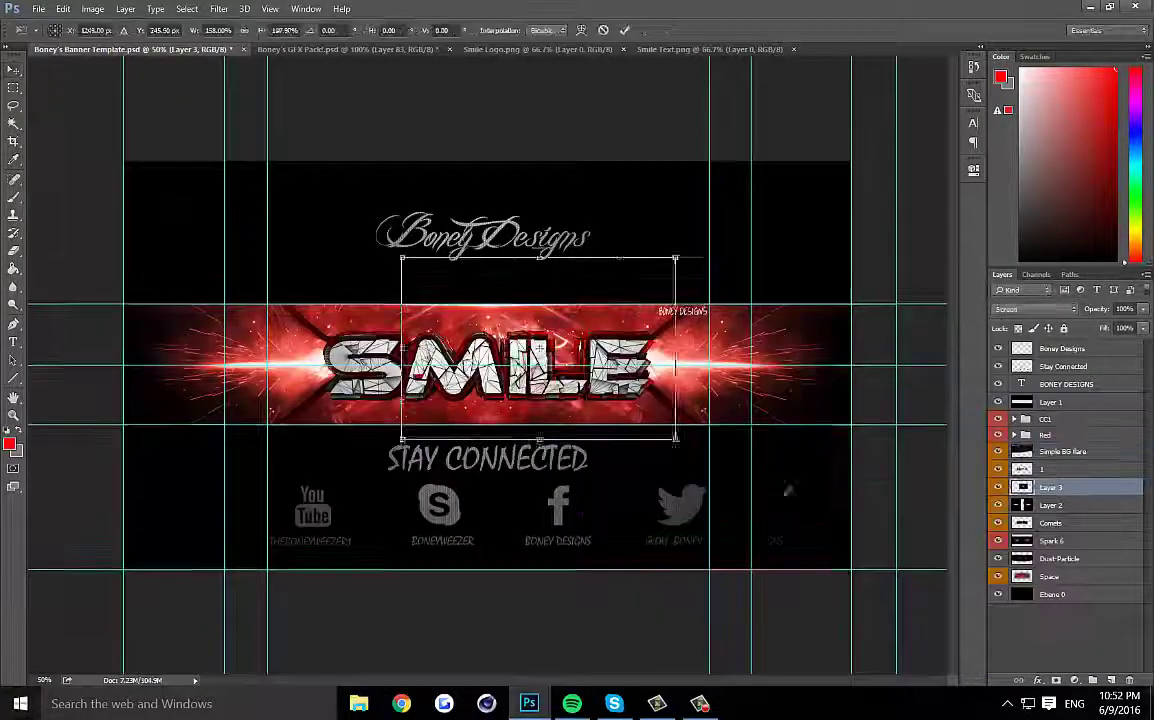
pyautogui.hotkey('ctrl', 'j')
pyautogui.hotkey('ctrl', 't')
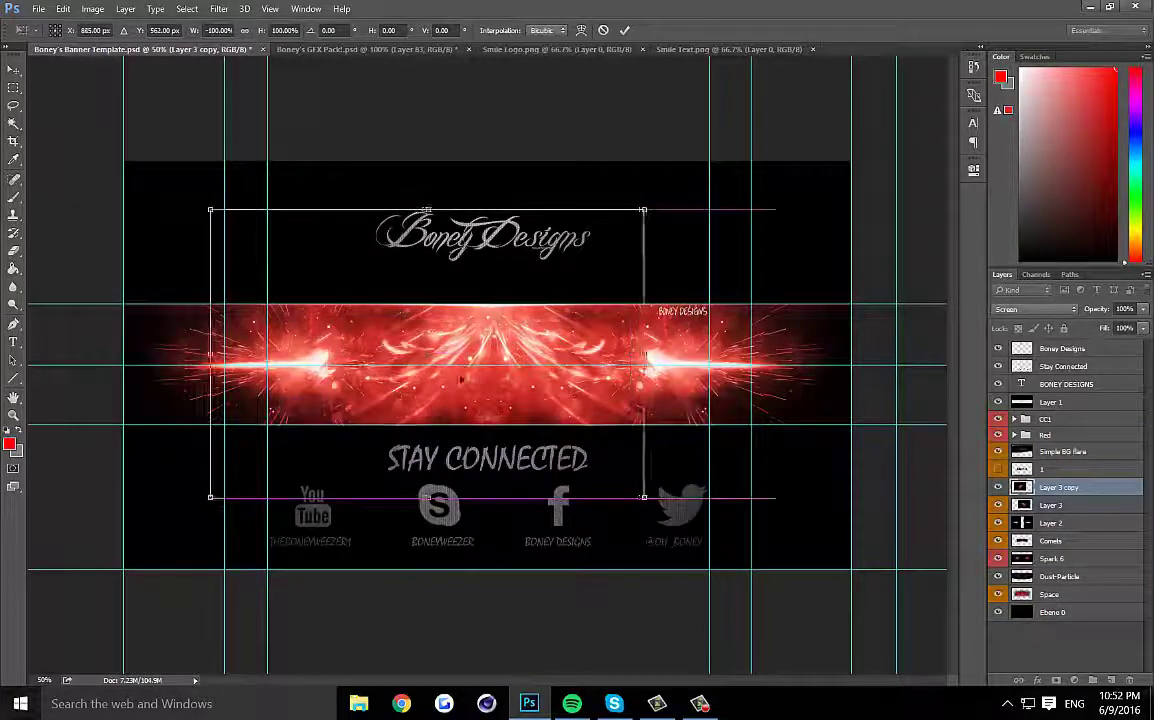
pyautogui.press('Return')
pyautogui.hotkey('ctrl', 'e')
# In the avatar, duplicate the flare, tint it red, and merge into Layer 3.
pyautogui.hotkey('ctrl', 'a')
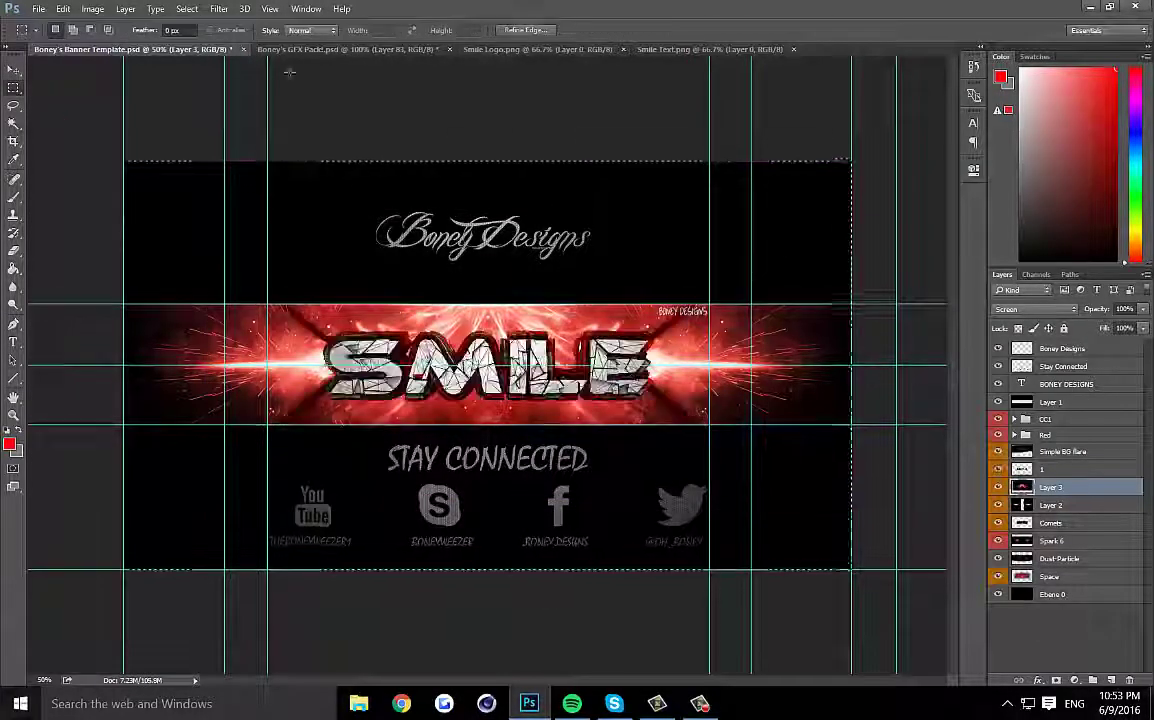
pyautogui.hotkey('ctrl', 't')
pyautogui.hotkey('ctrl', 'j')
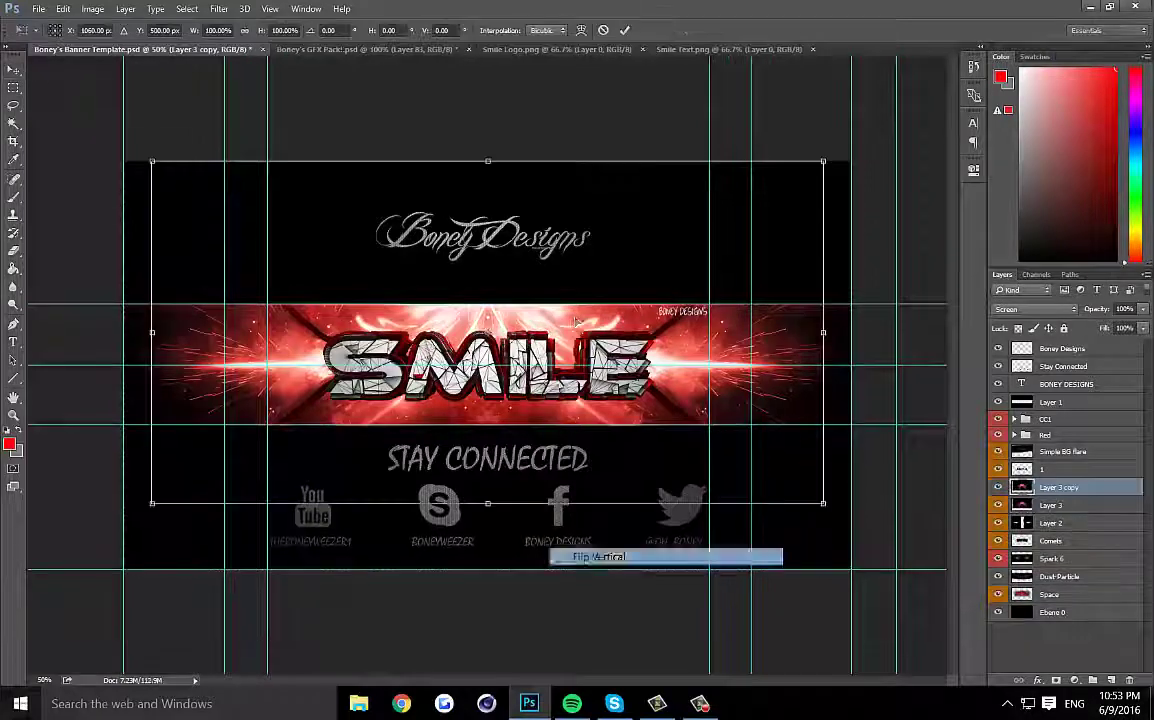
pyautogui.hotkey('ctrl', 't')
pyautogui.hotkey('ctrl', 'u')
pyautogui.press('Return')
pyautogui.hotkey('ctrl', 'e')
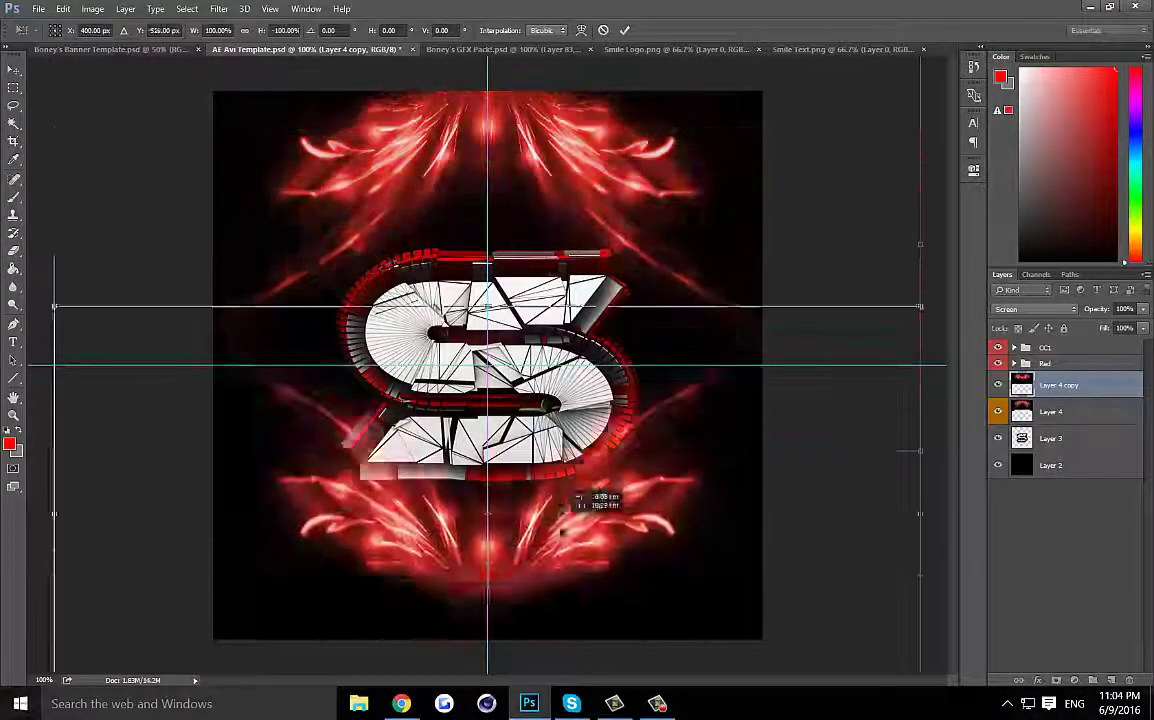
# Position the Nebula smoke down and right across the S avatar and merge its copy into Nebula.
pyautogui.click(445, 49)
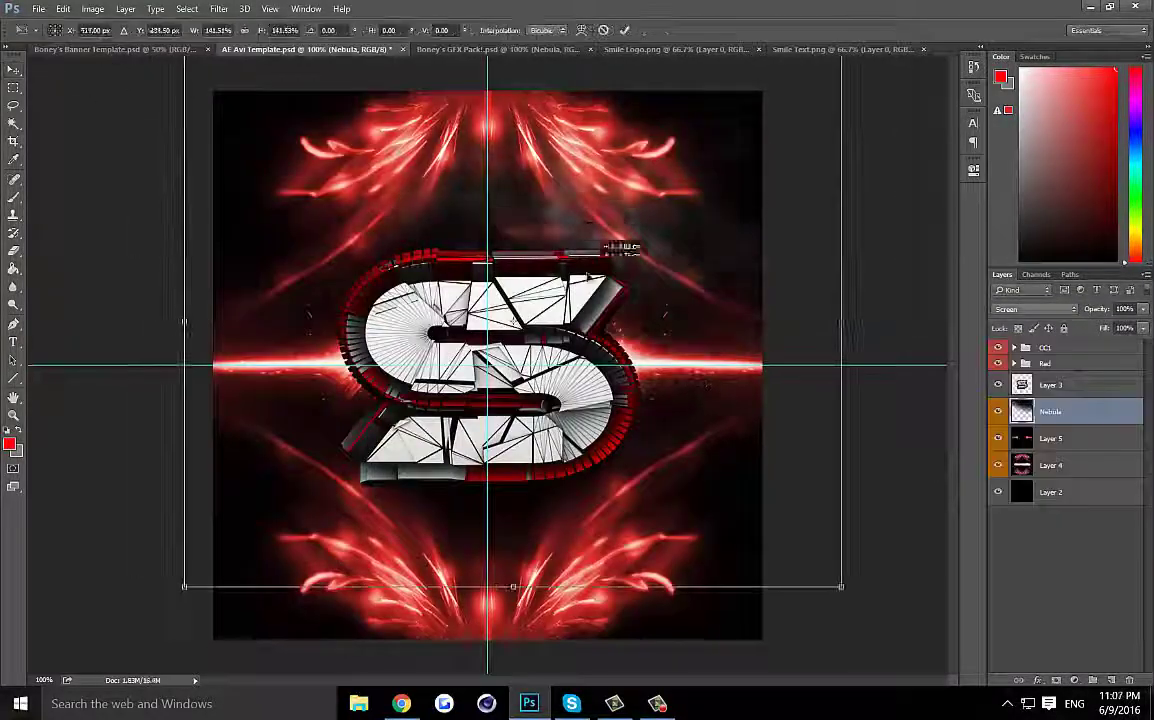
pyautogui.moveTo(604, 248); pyautogui.dragTo(695, 358)
pyautogui.press('Return')
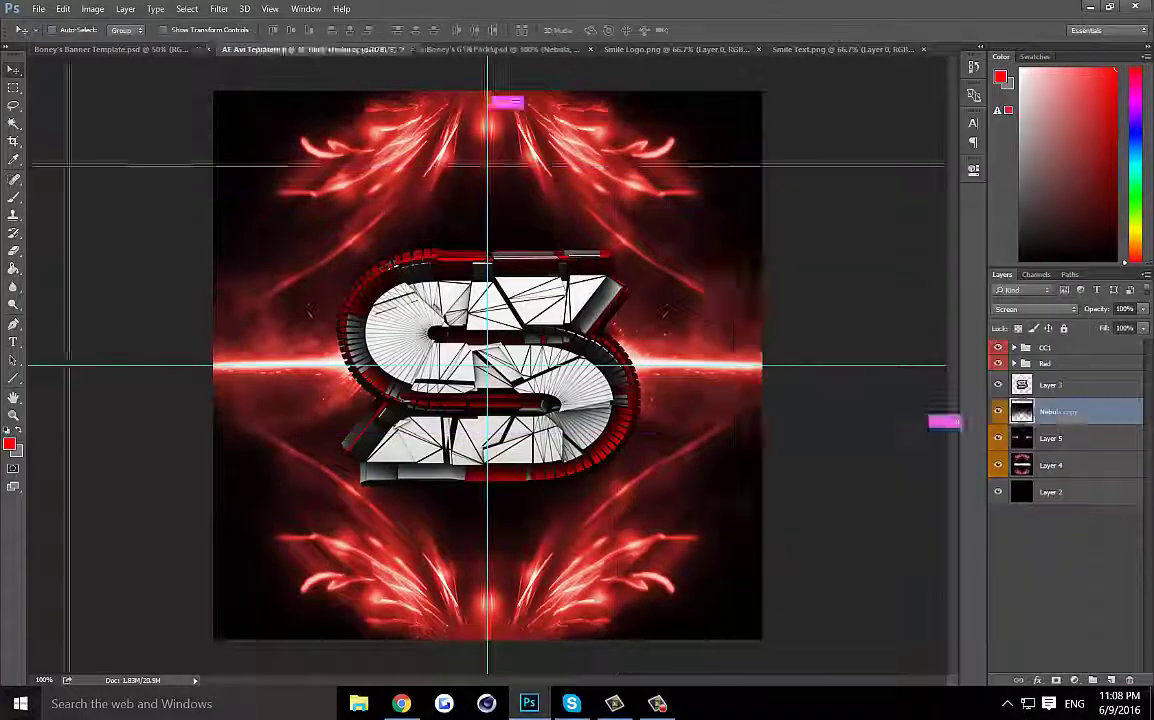
pyautogui.press('Return')
pyautogui.hotkey('ctrl', 'e')
pyautogui.click(497, 49)
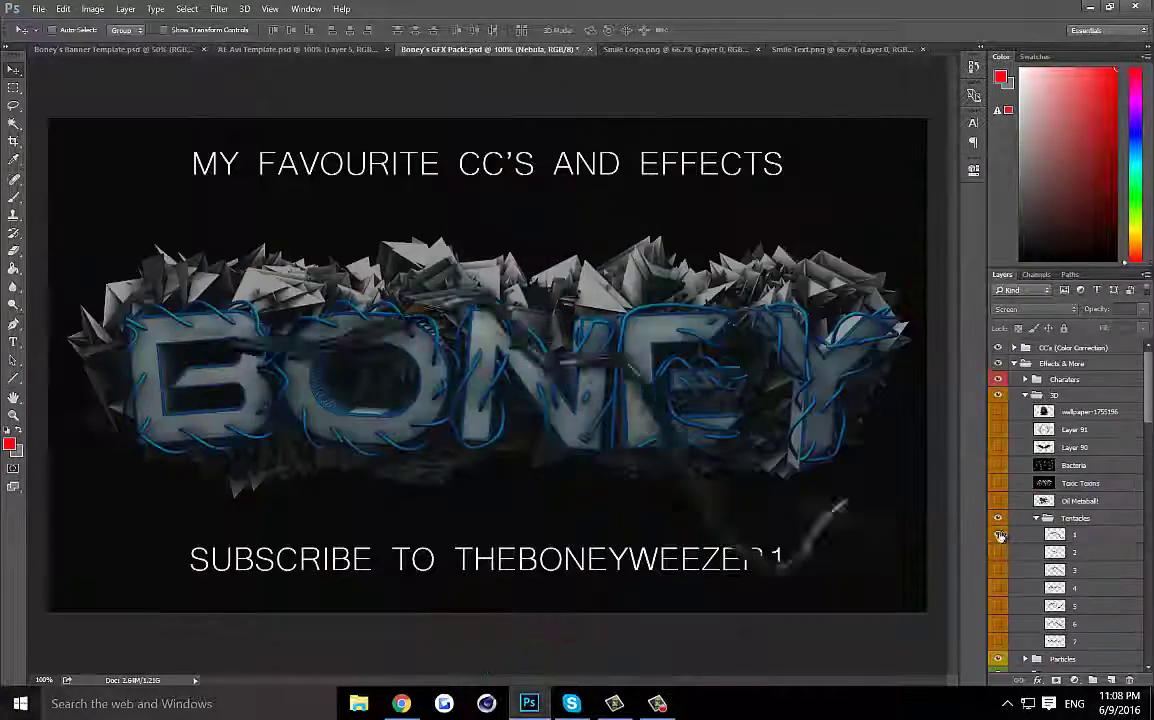
# Add tentacle layer 1 to the avatar, rotate and merge its copies, then erase excess.
pyautogui.moveTo(1082, 330); pyautogui.dragTo(213, 135)
pyautogui.hotkey('ctrl', 'alt', 't')
pyautogui.rightClick(373, 207)
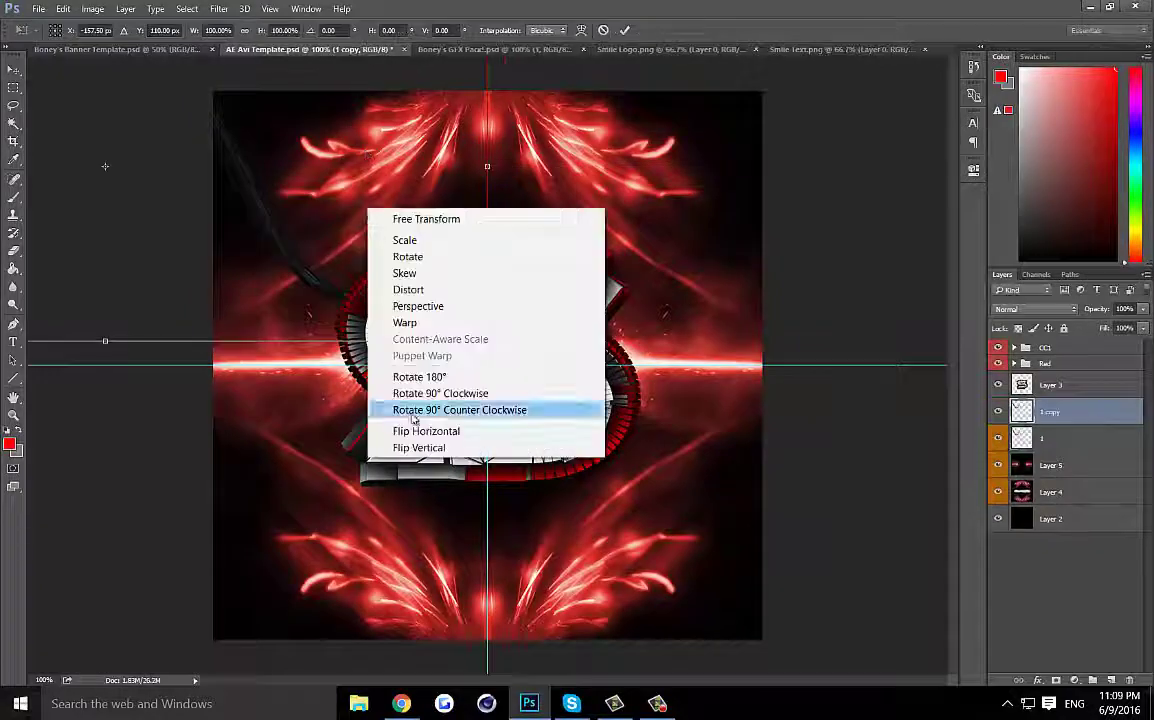
pyautogui.click(412, 430)
pyautogui.hotkey('ctrl', 'alt', 't')
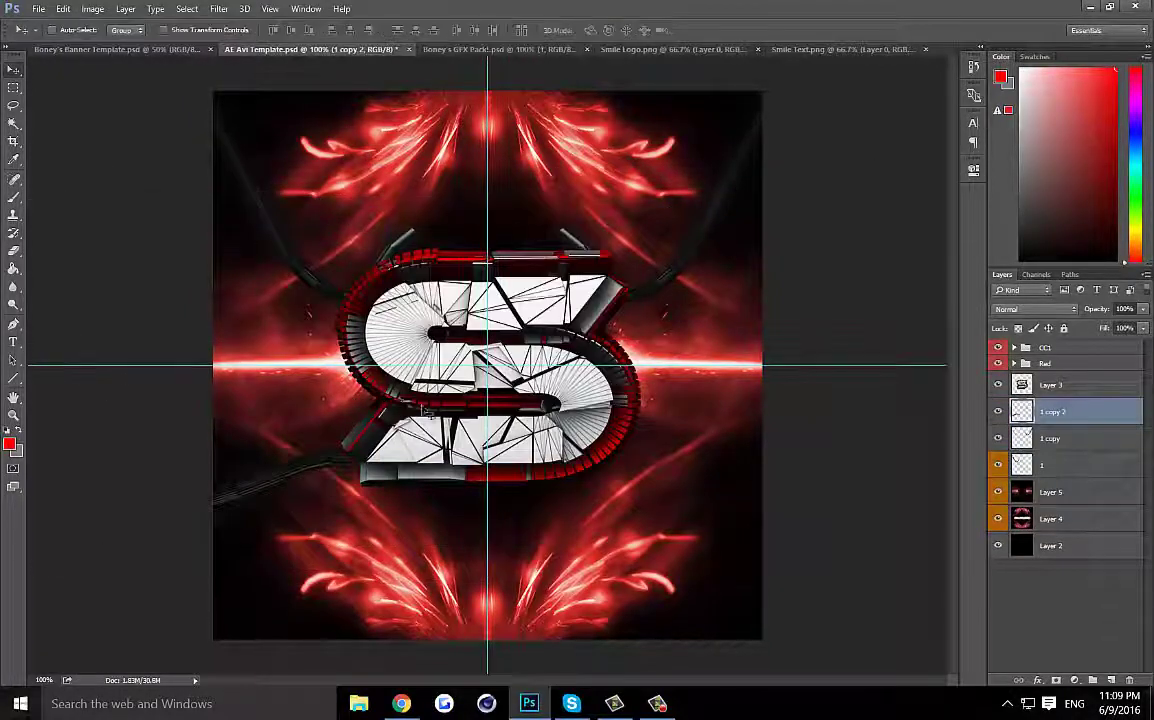
pyautogui.hotkey('ctrl', 'e')
pyautogui.hotkey('ctrl', 'e')
pyautogui.press('e')
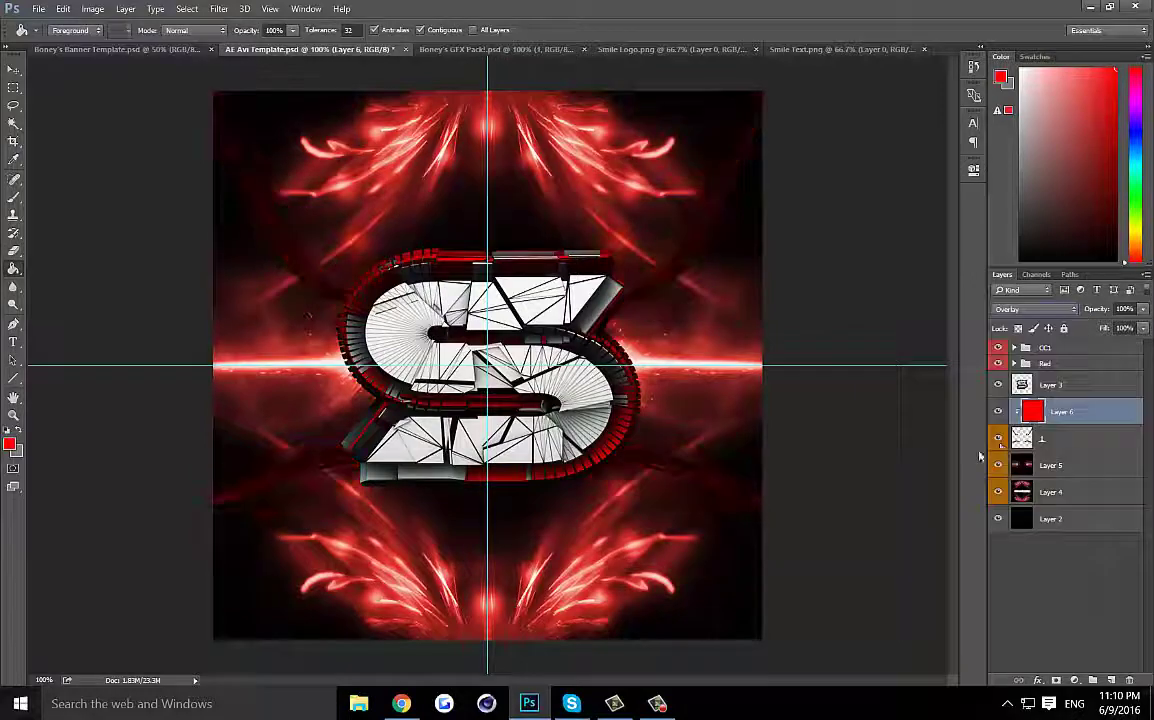
# Add the Space layer in Screen mode and mirror a duplicate horizontally.
pyautogui.click(464, 49)
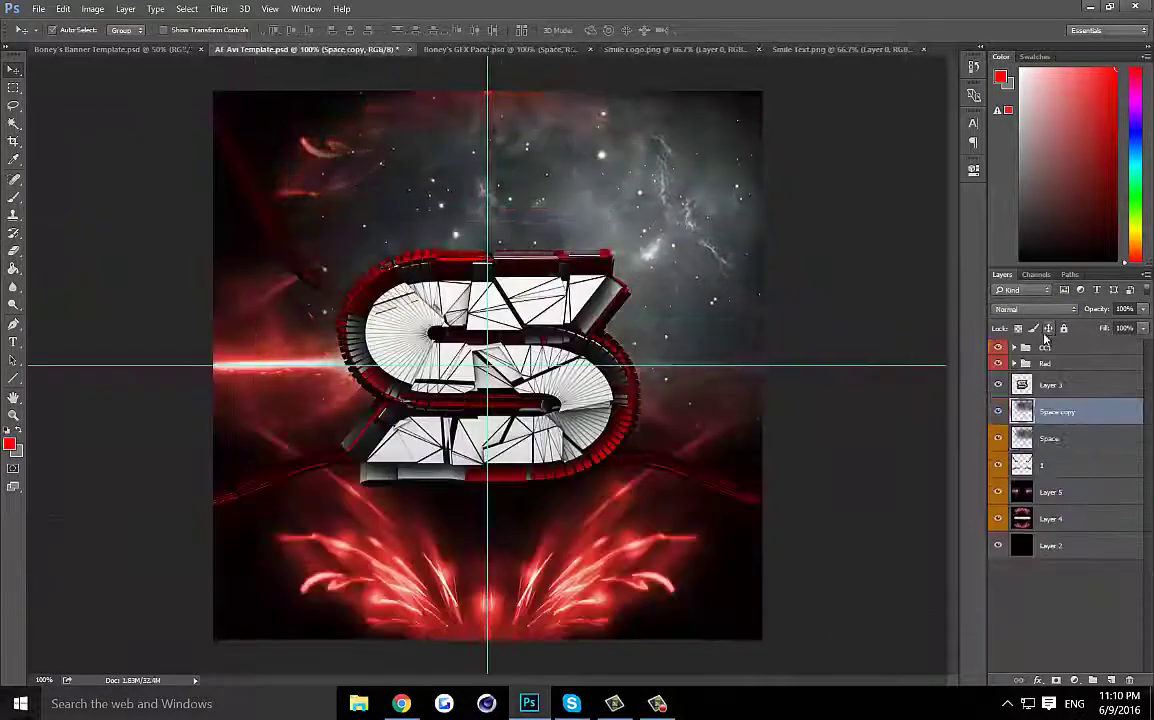
pyautogui.click(1035, 309)
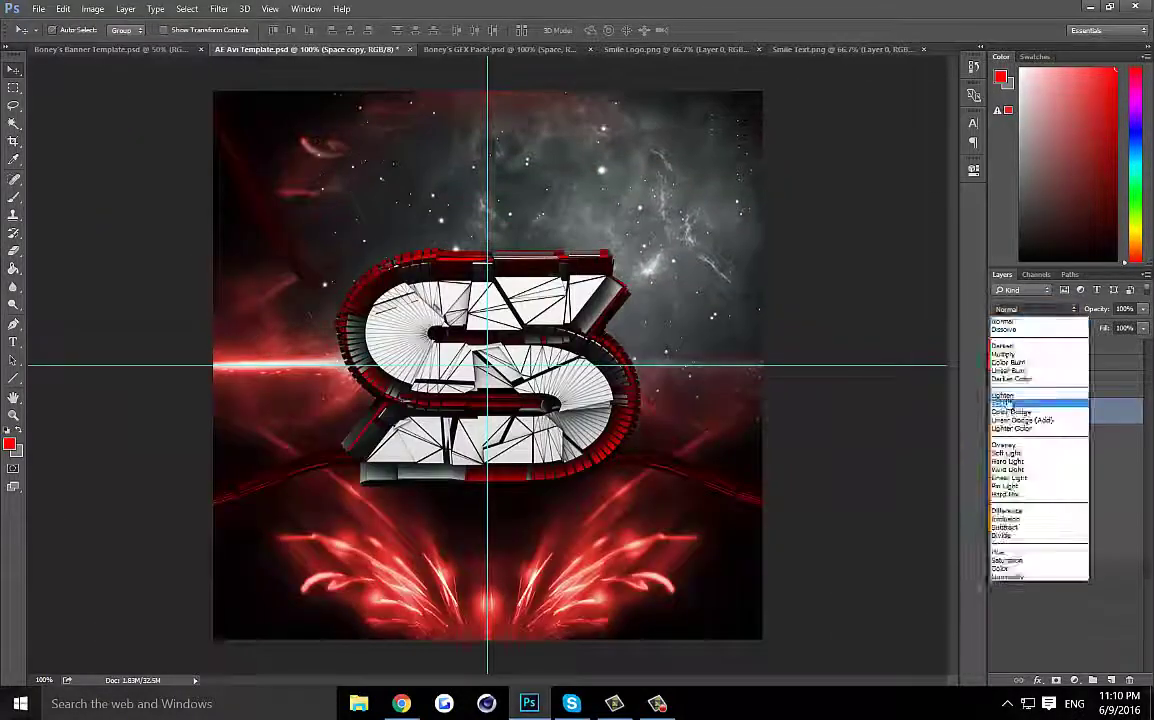
pyautogui.click(1003, 403)
pyautogui.hotkey('ctrl', 'j')
pyautogui.hotkey('ctrl', 't')
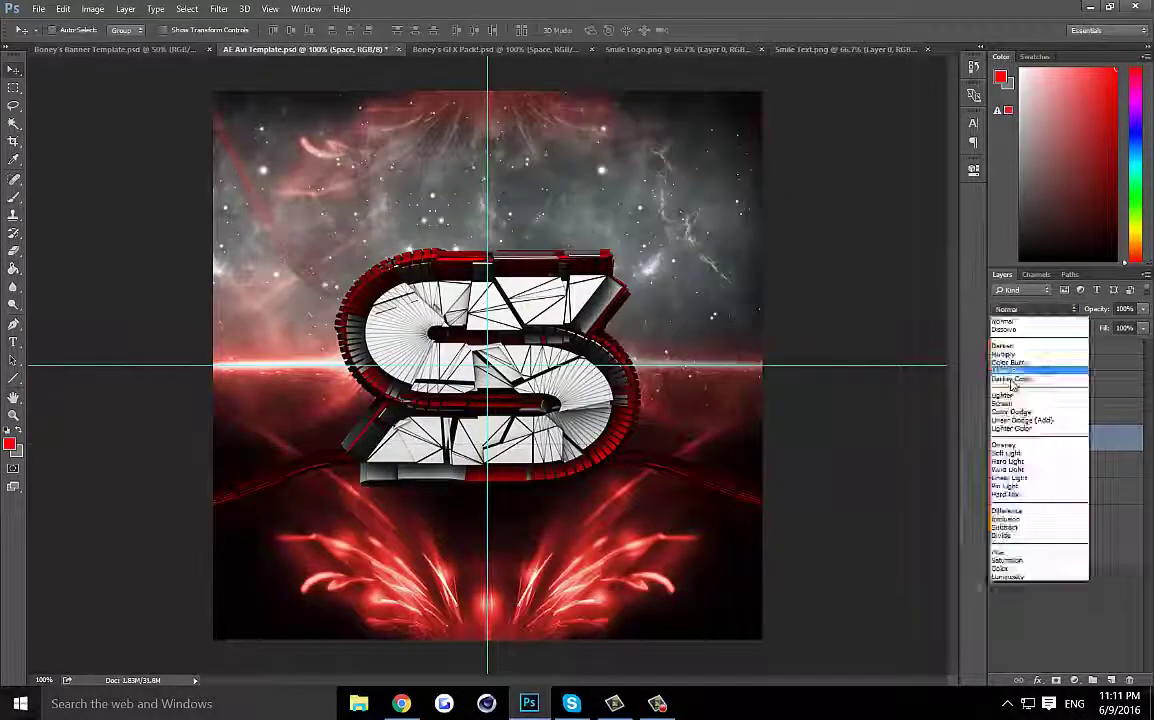